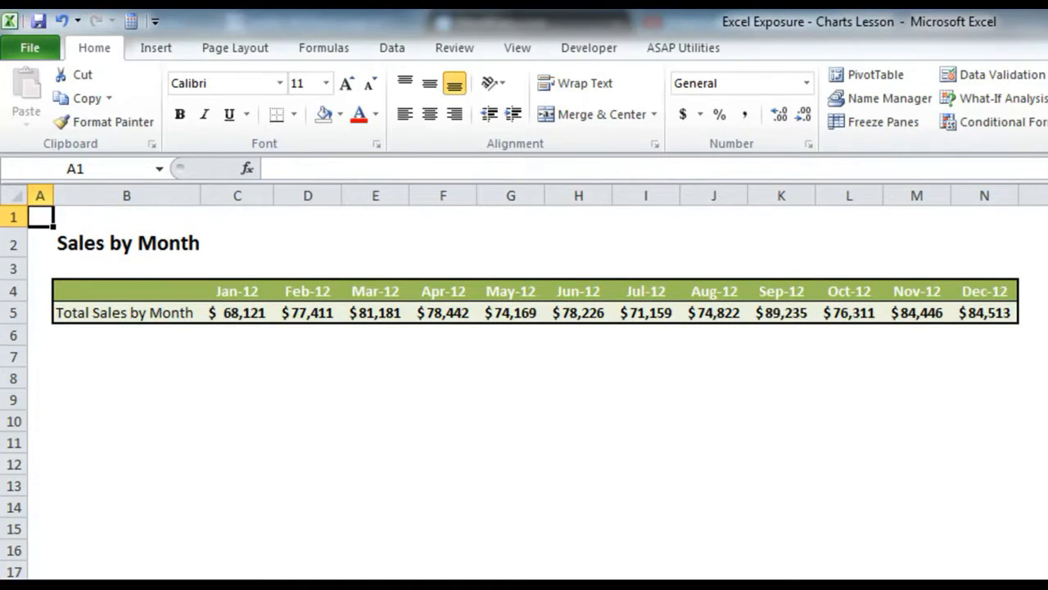
Step: Examine the formula behind the United States total in the Sales by Country table and its source range
scroll(524, 393, down, 6)
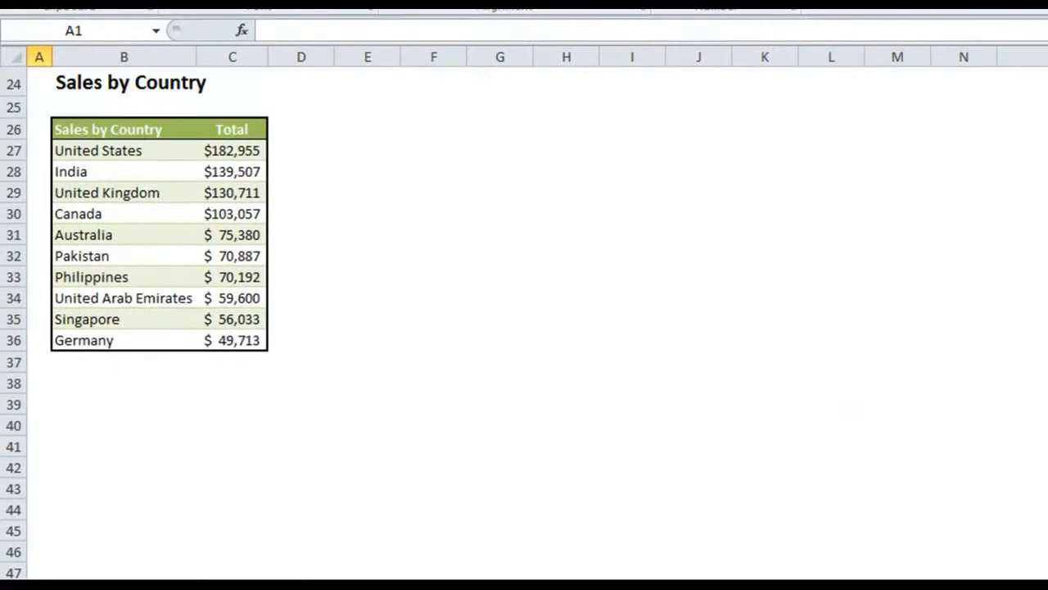
scroll(524, 323, up, 2)
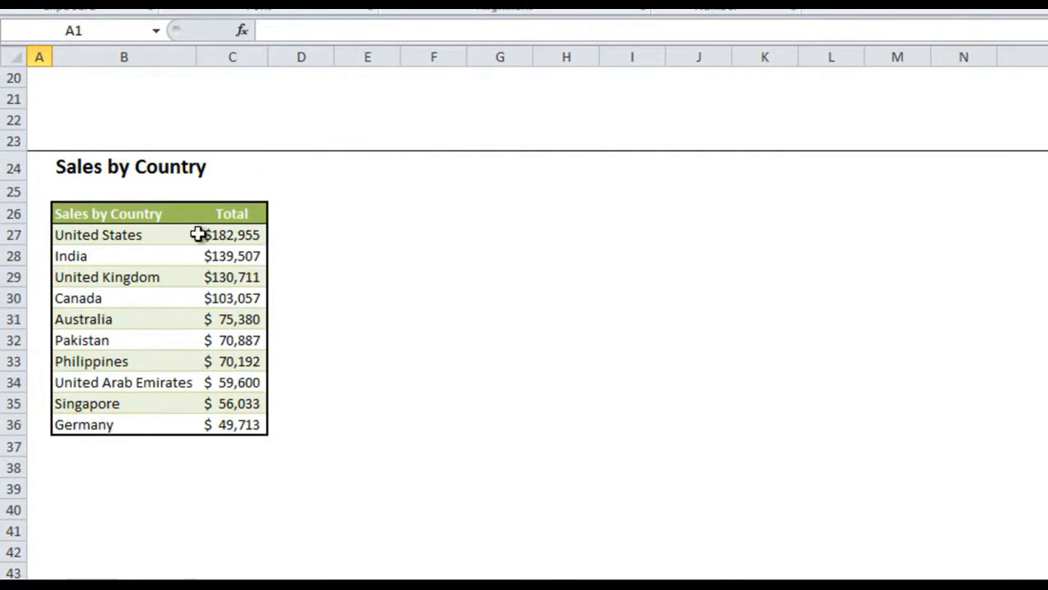
click(229, 235)
double_click(229, 235)
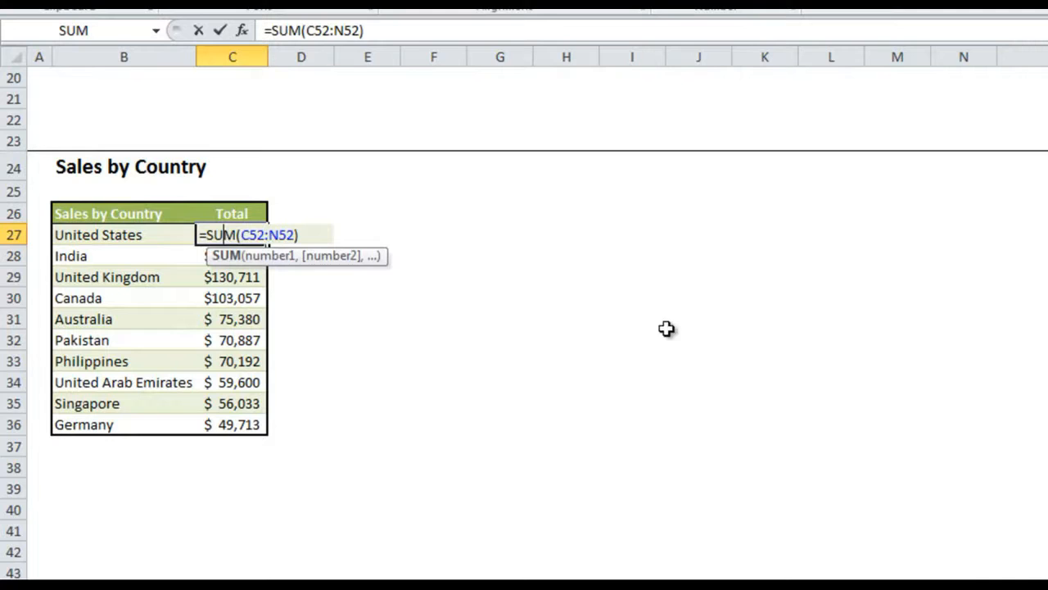
scroll(427, 317, down, 6)
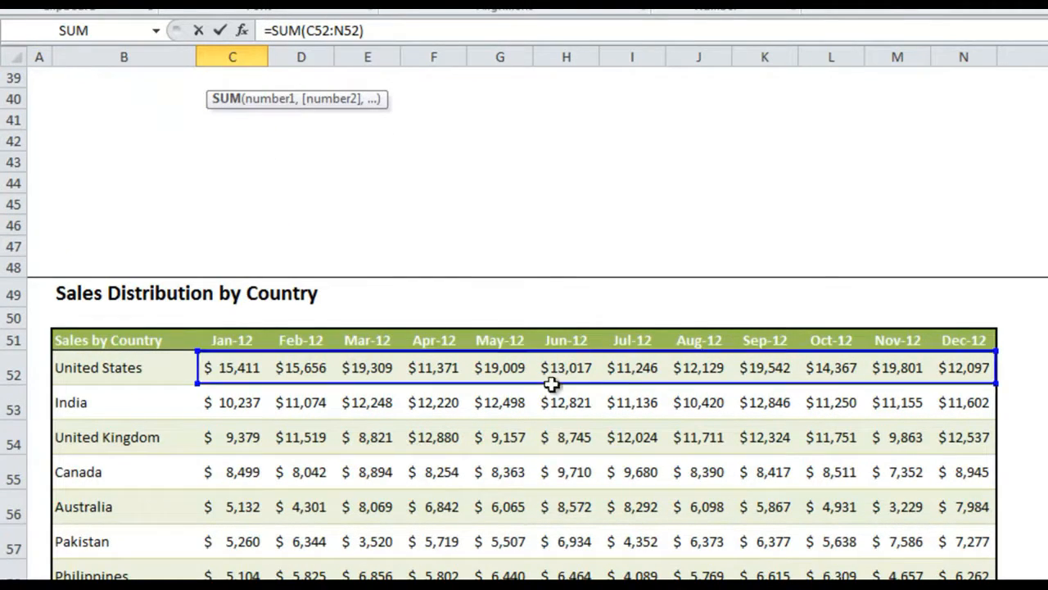
key(Return)
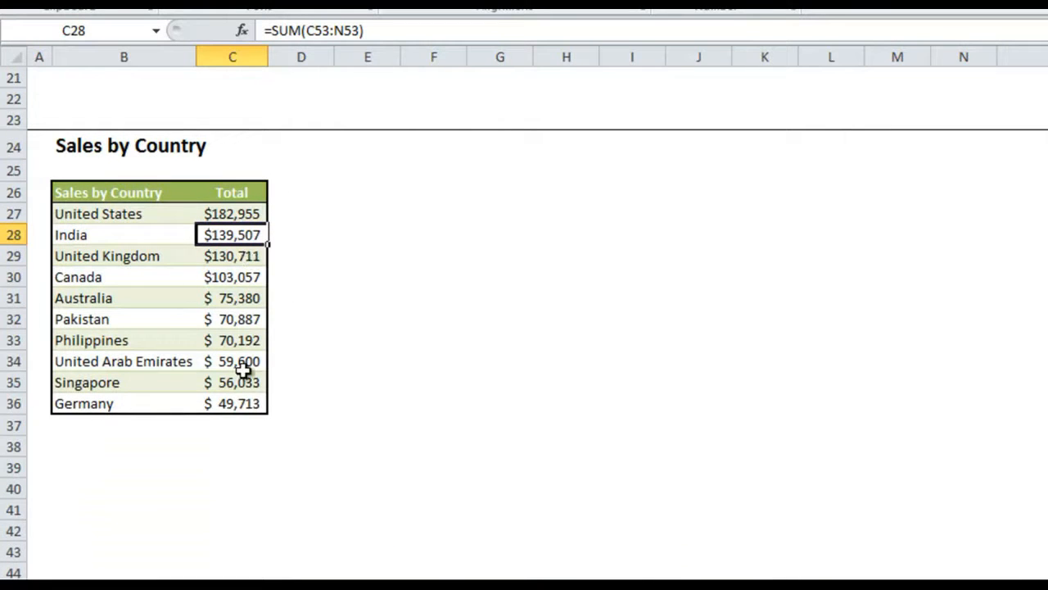
Step: Examine the formula behind the Jan-12 total in the Sales by Month table and its source range
scroll(1039, 382, up, 3)
scroll(524, 311, up, 4)
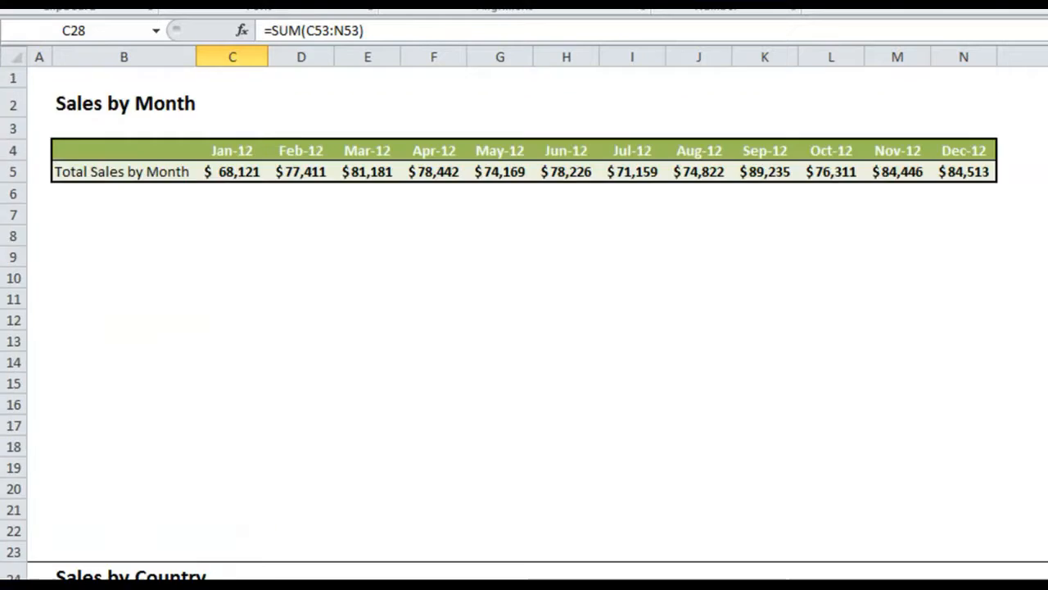
double_click(244, 174)
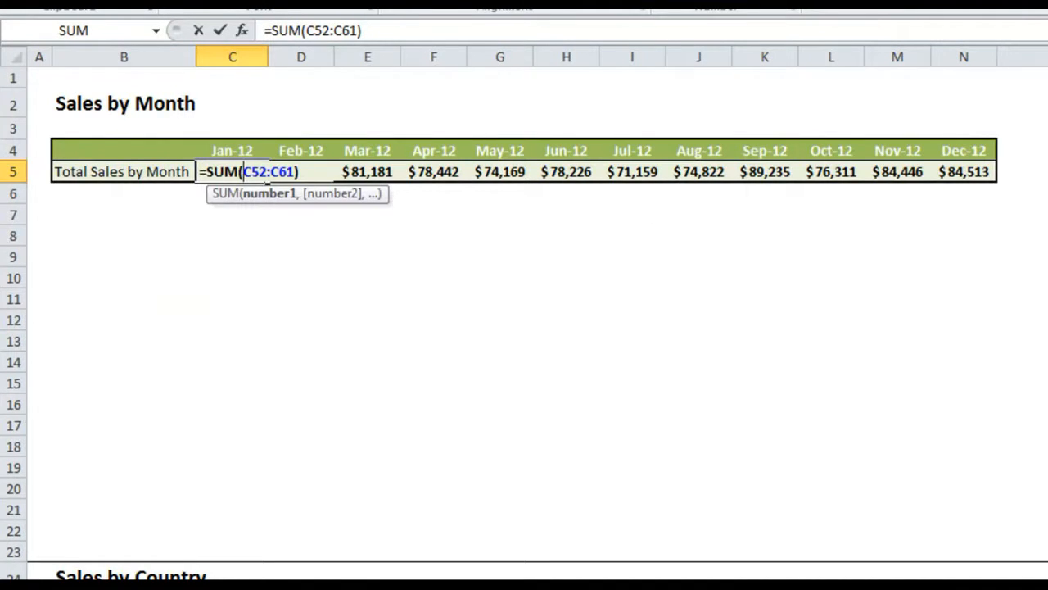
scroll(524, 328, down, 15)
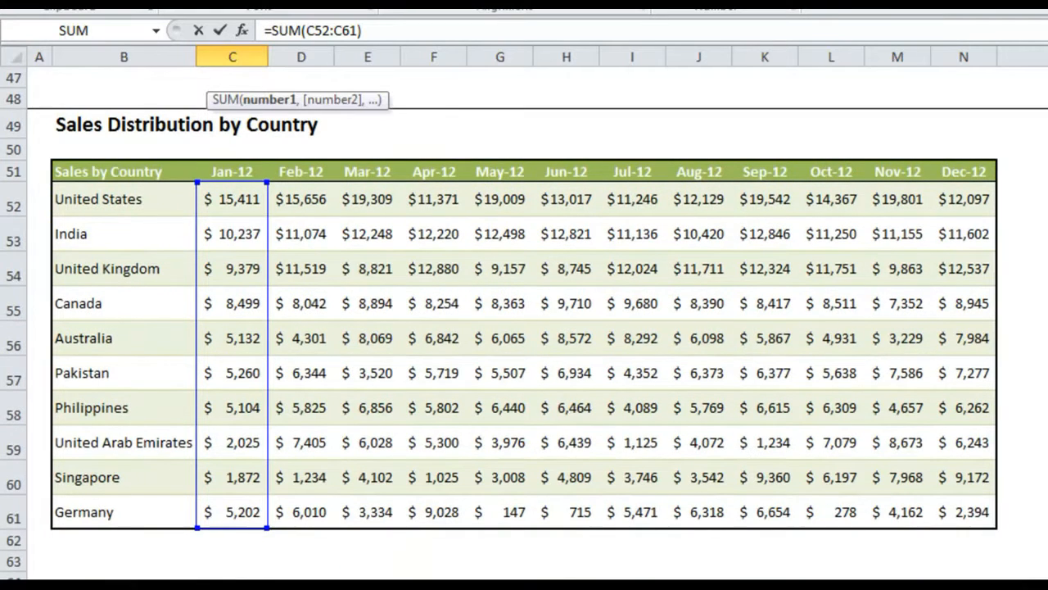
scroll(525, 328, up, 15)
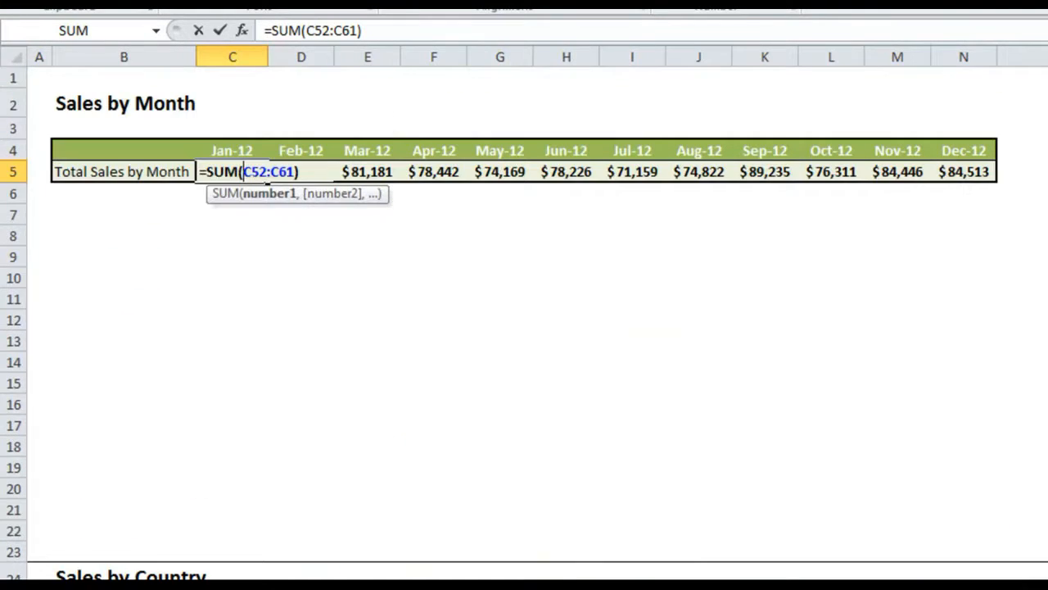
key(Return)
scroll(645, 280, down, 3)
scroll(646, 280, up, 3)
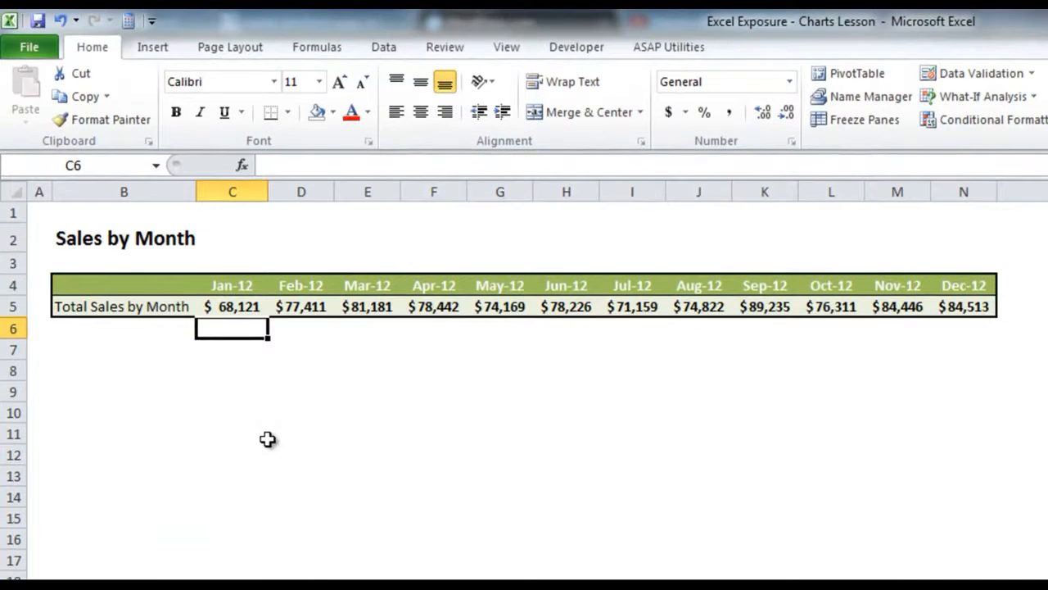
Step: Insert a basic 2-D line chart from the whole Sales by Month table, B4:N5
click(129, 357)
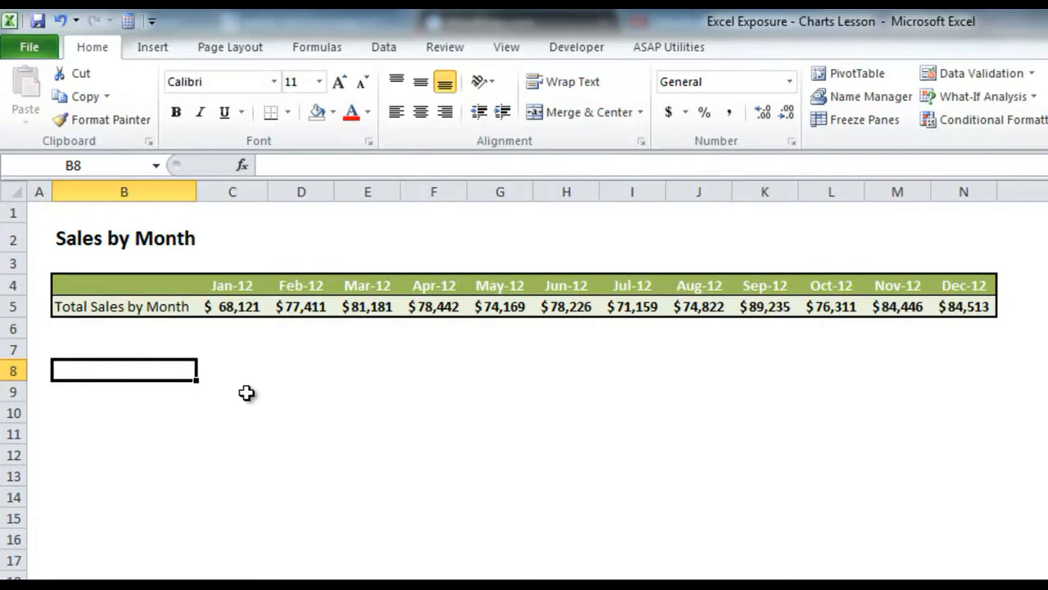
drag(161, 286, 952, 307)
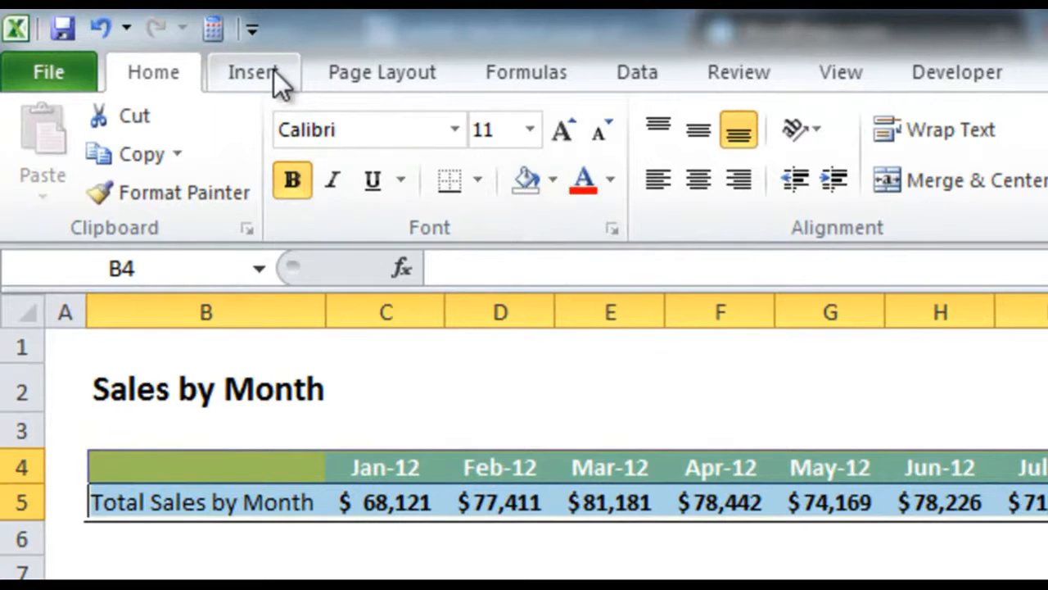
click(266, 71)
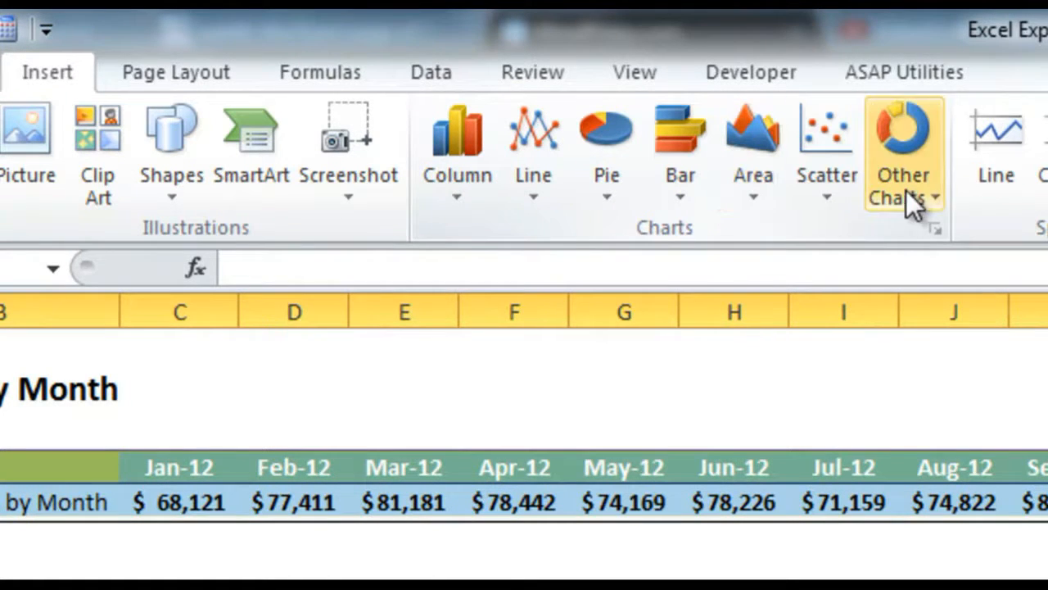
click(529, 160)
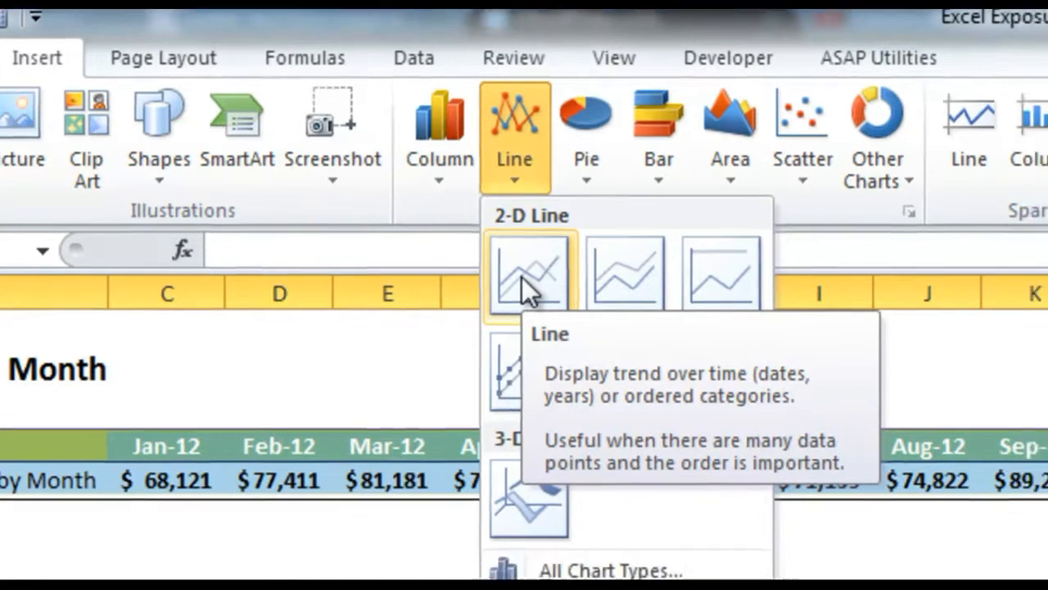
click(540, 294)
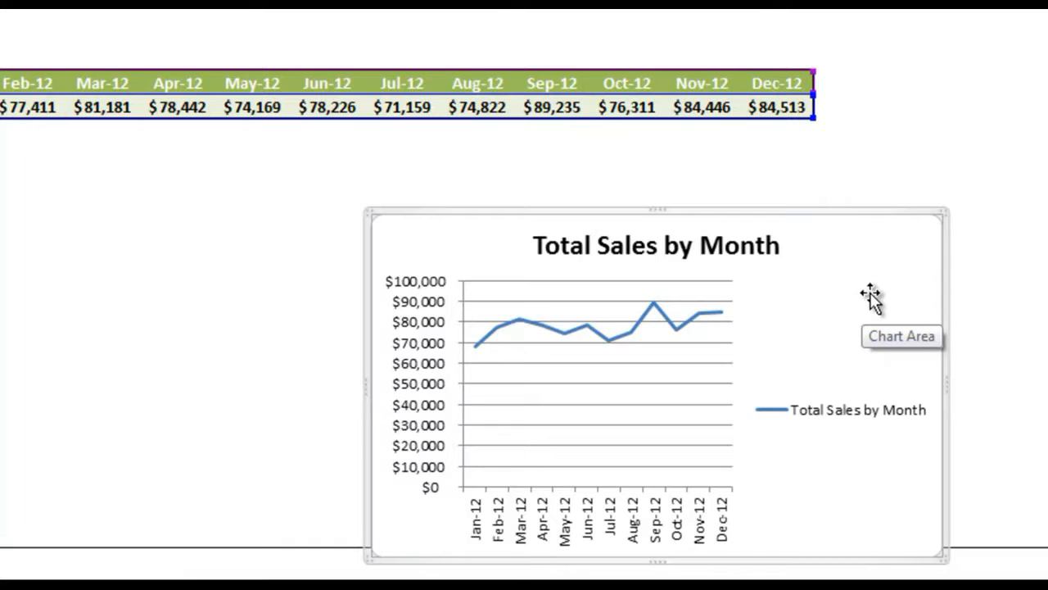
Step: Move the line chart directly below the Sales by Month table and enlarge it to span columns B to N, down to row 22
drag(885, 300, 463, 223)
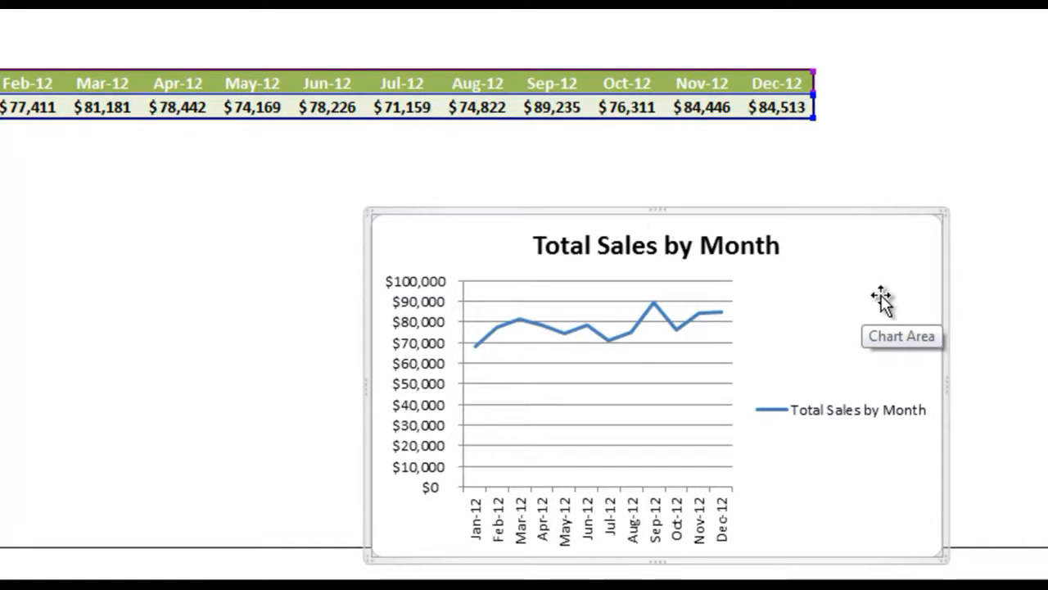
drag(668, 275, 511, 265)
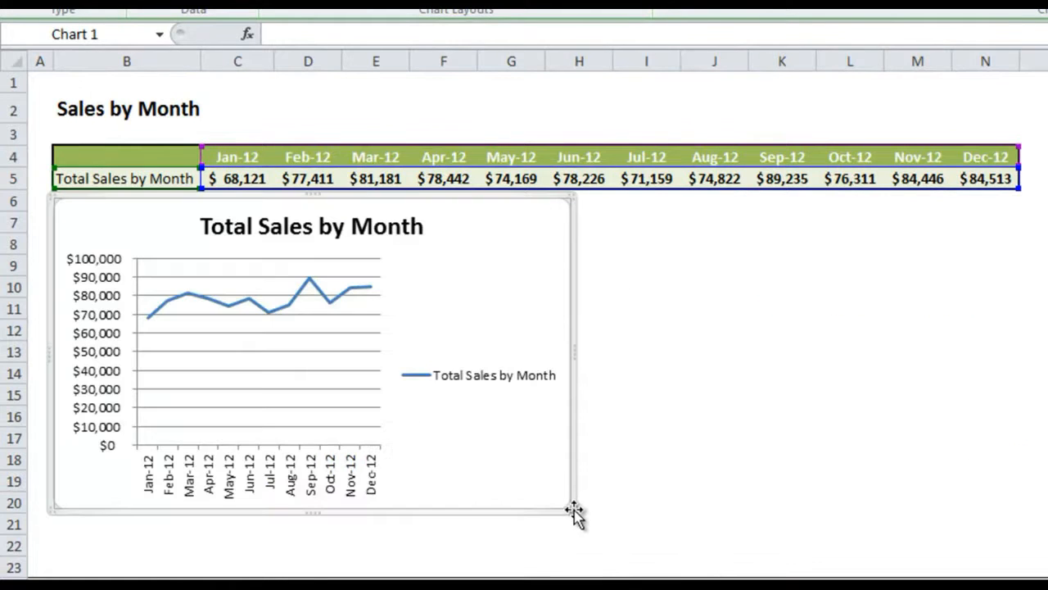
drag(571, 507, 1012, 544)
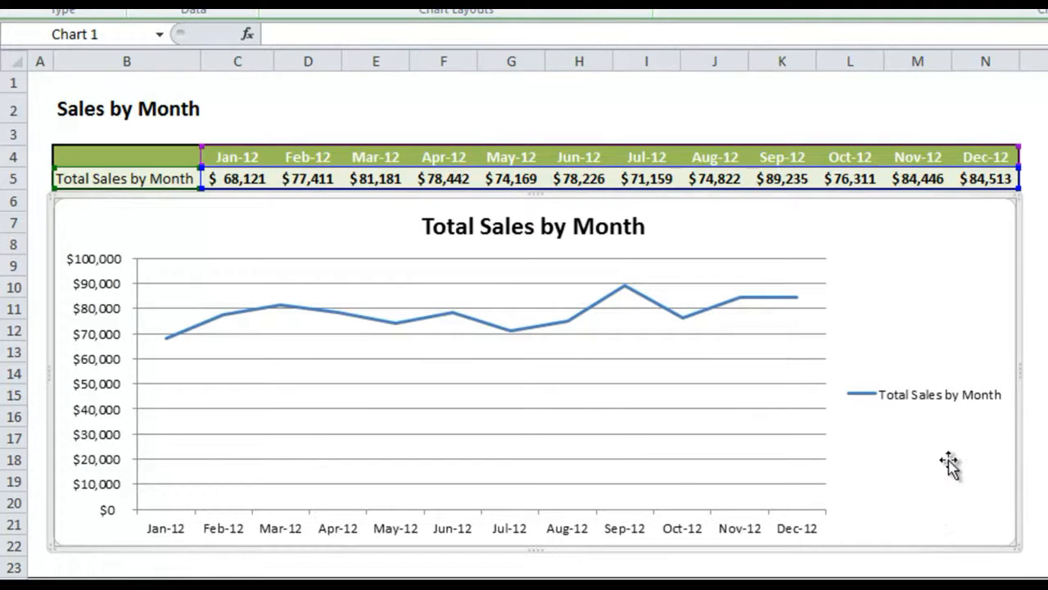
Step: Delete the line chart's legend and apply the thin olive green line chart style
click(922, 397)
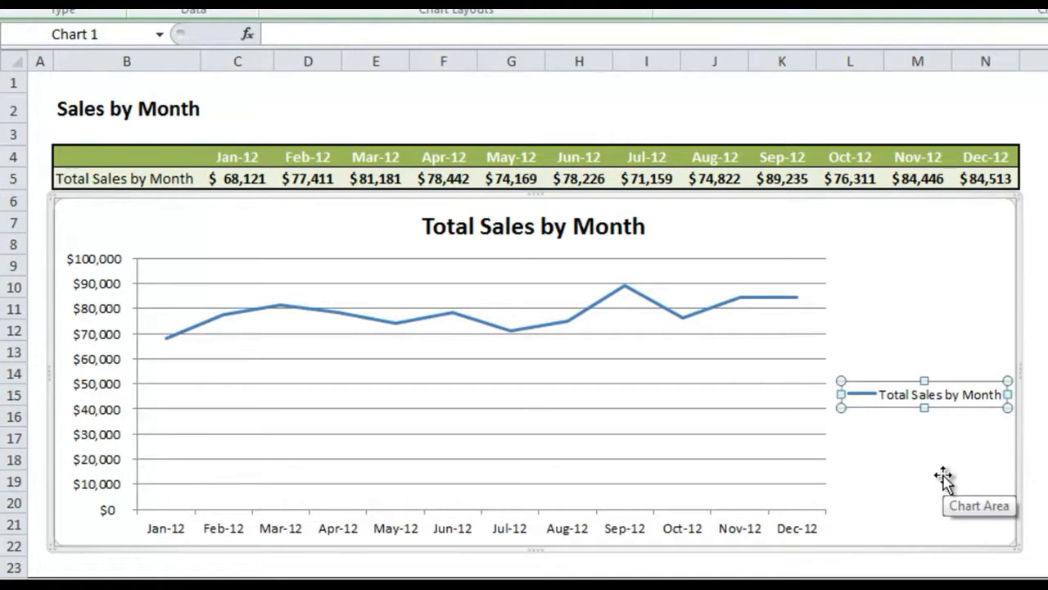
key(Delete)
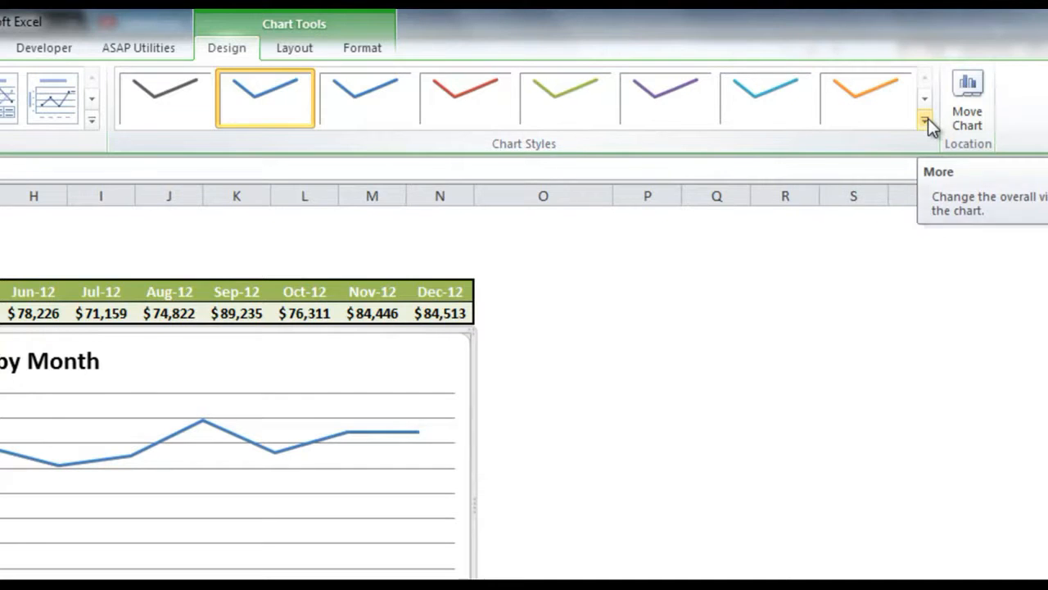
click(925, 120)
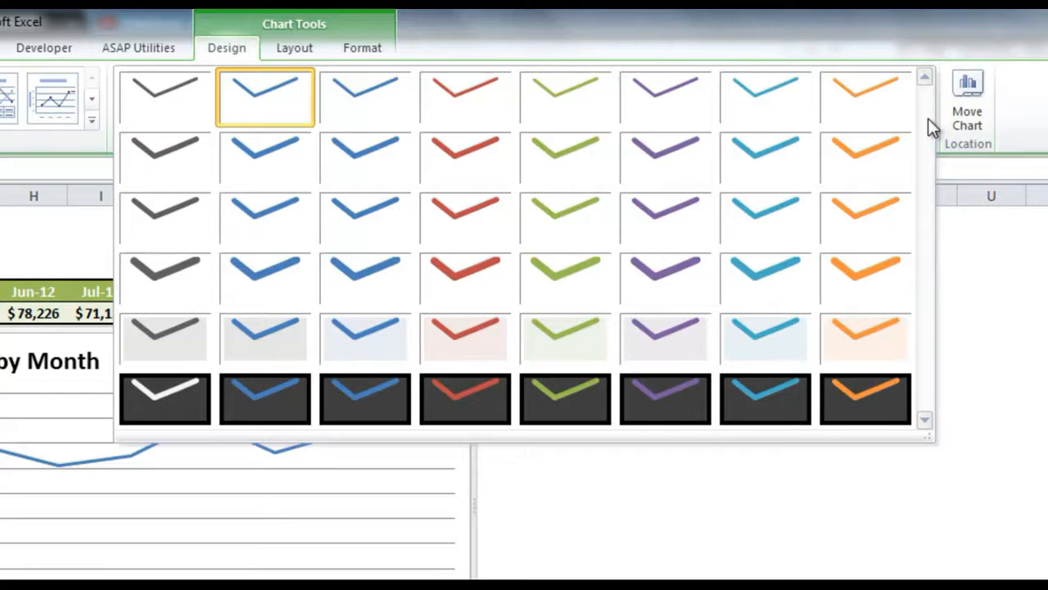
click(571, 108)
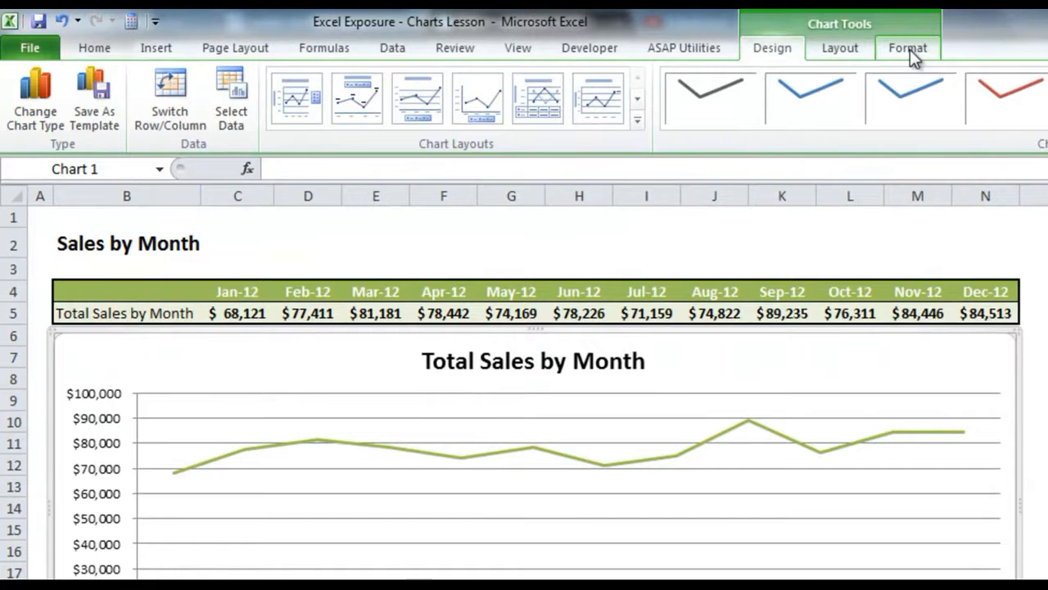
Step: Apply the shape style Subtle Effect - Olive Green, Accent 3 to the chart area
click(909, 49)
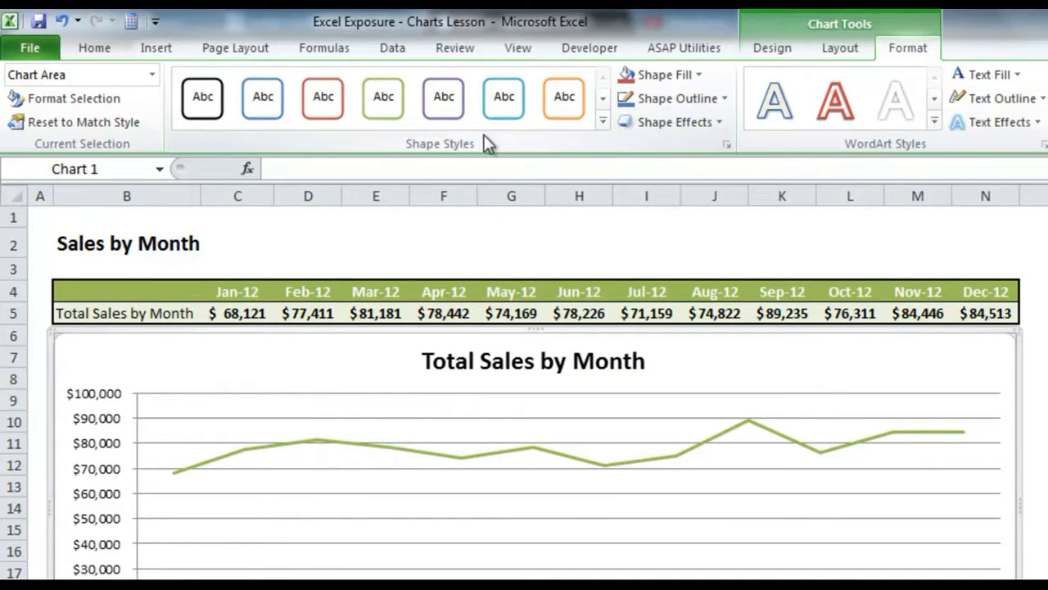
click(603, 121)
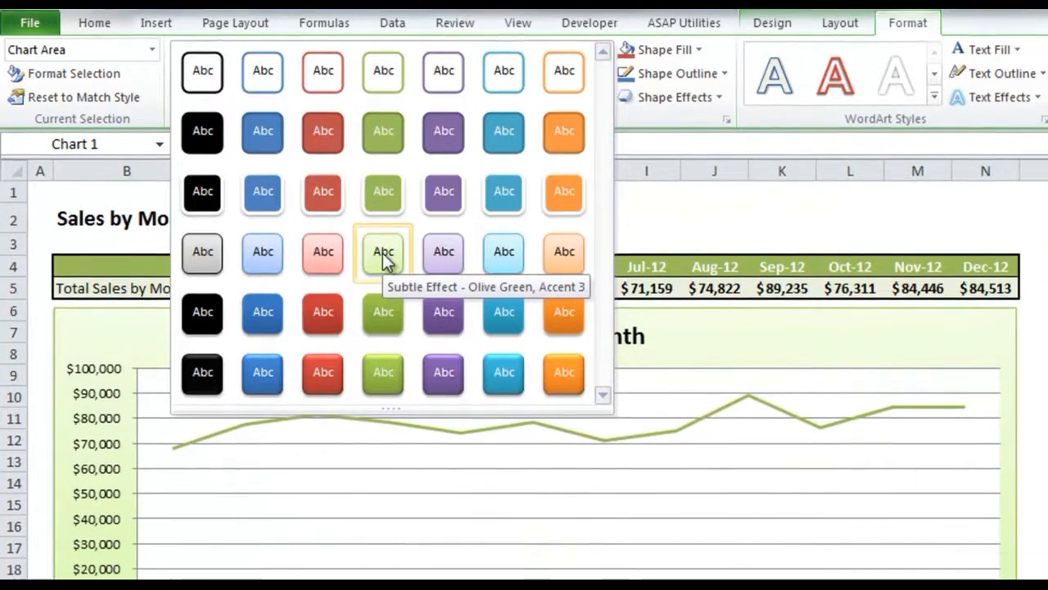
click(385, 285)
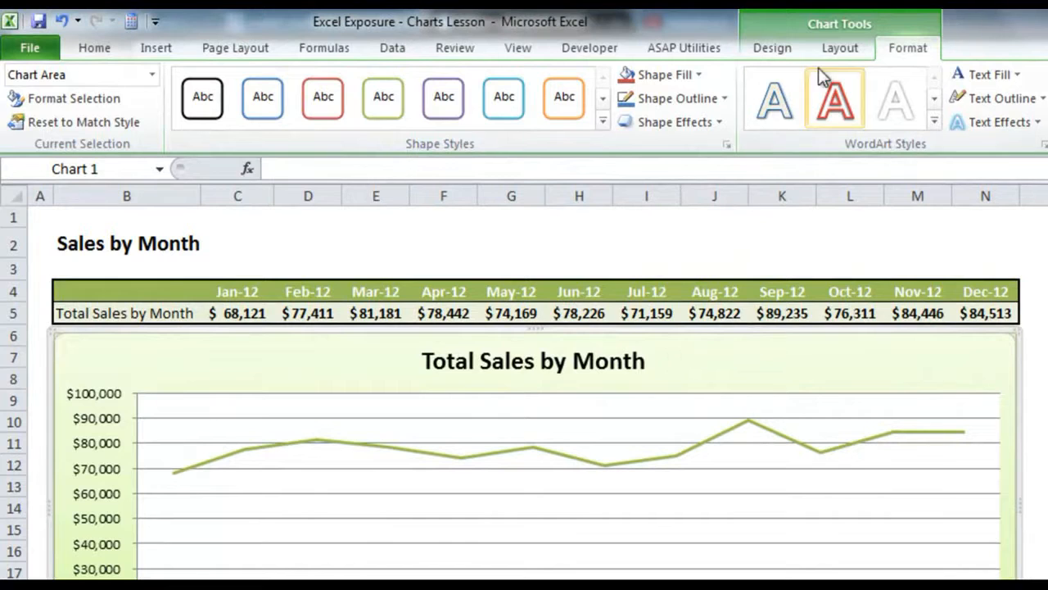
Step: Set the primary vertical axis to a fixed minimum of 60000 in the axis formatting options
click(847, 46)
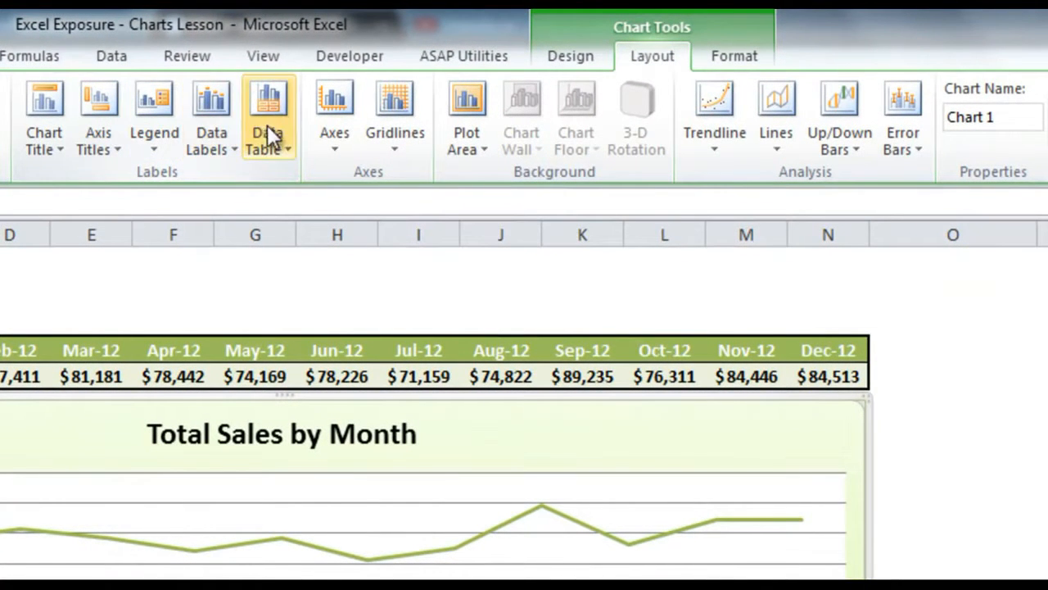
click(342, 129)
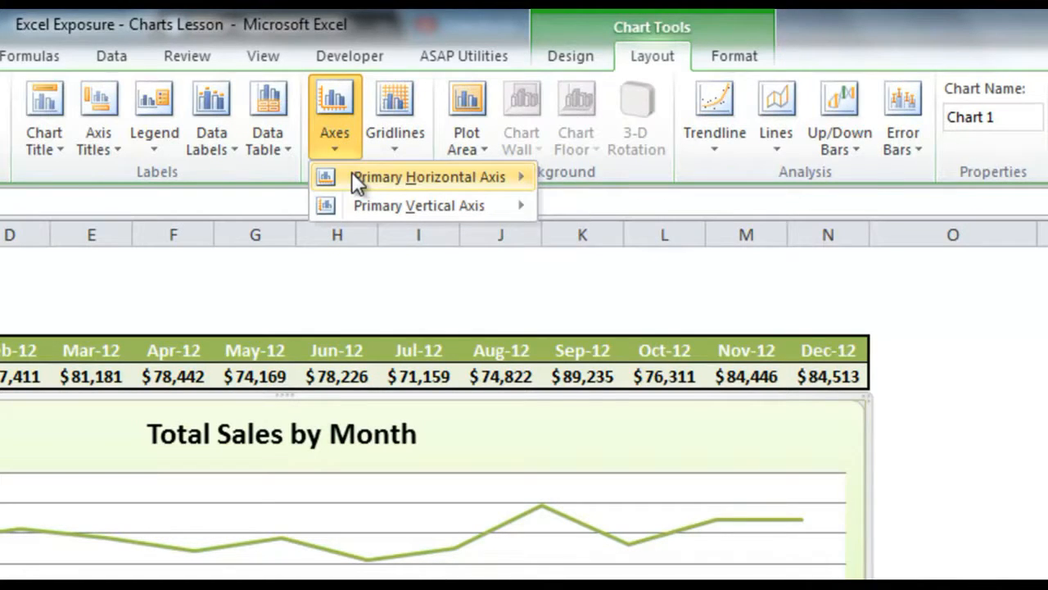
mouse_move(355, 174)
mouse_move(390, 199)
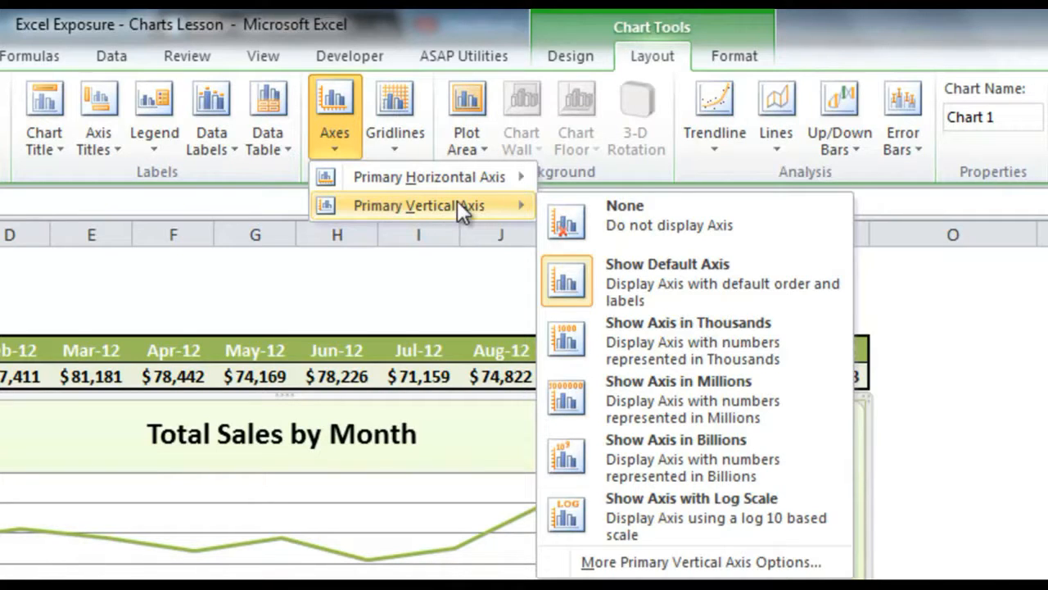
click(670, 562)
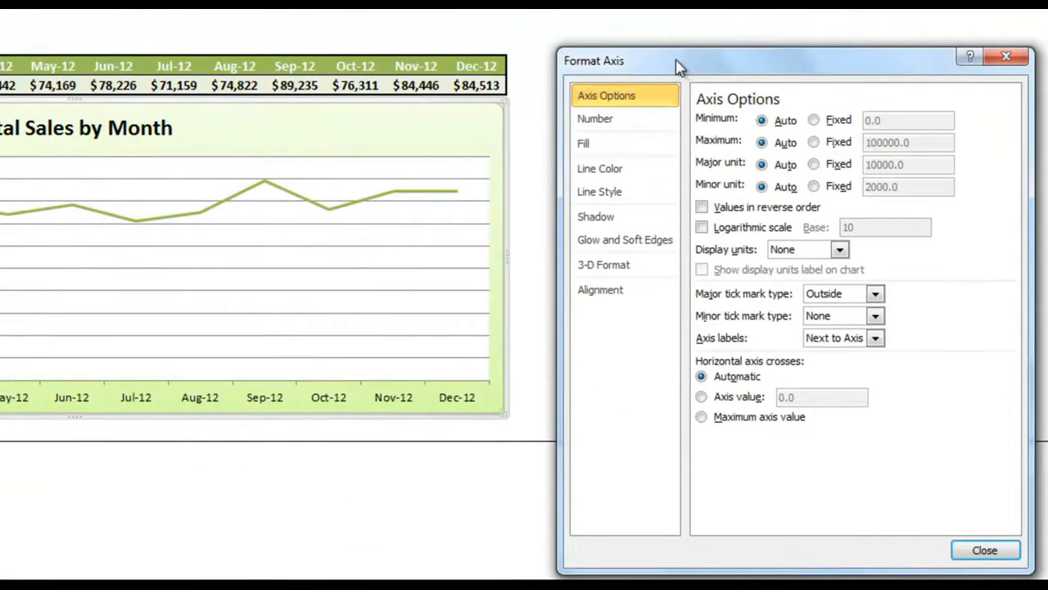
drag(679, 65, 624, 59)
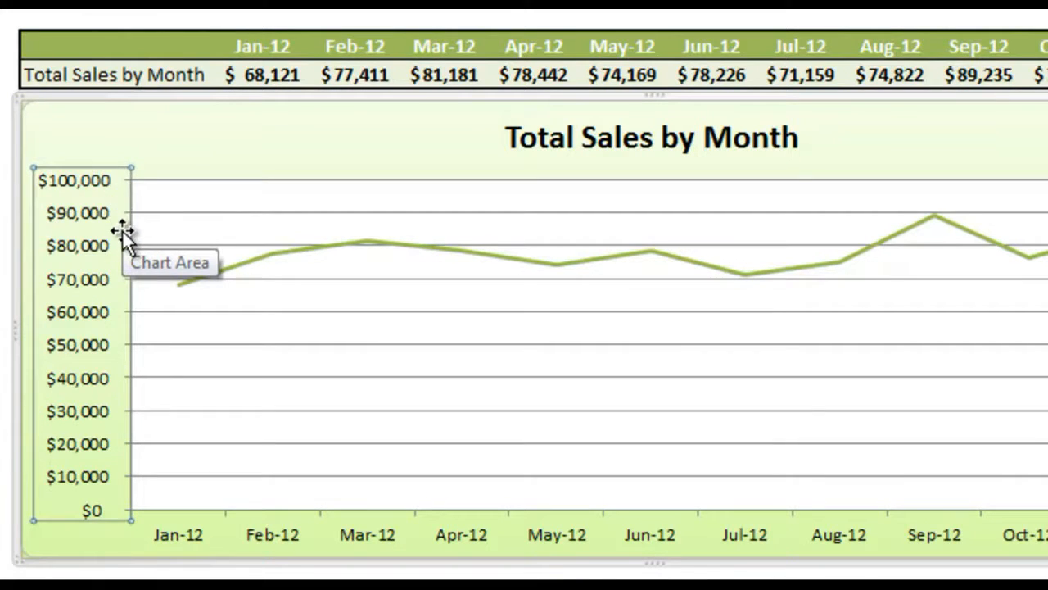
double_click(129, 414)
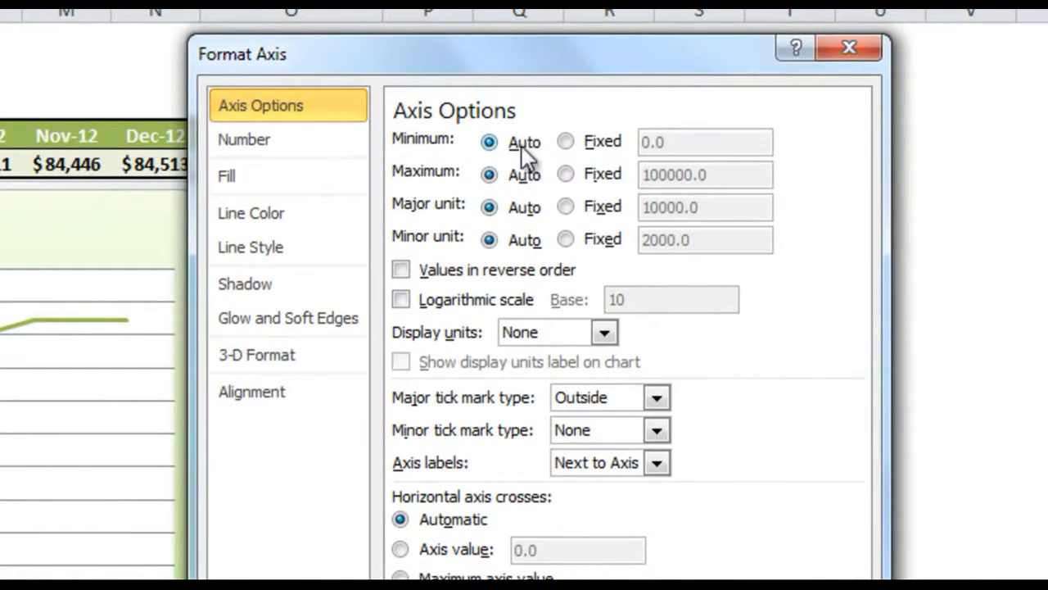
click(566, 141)
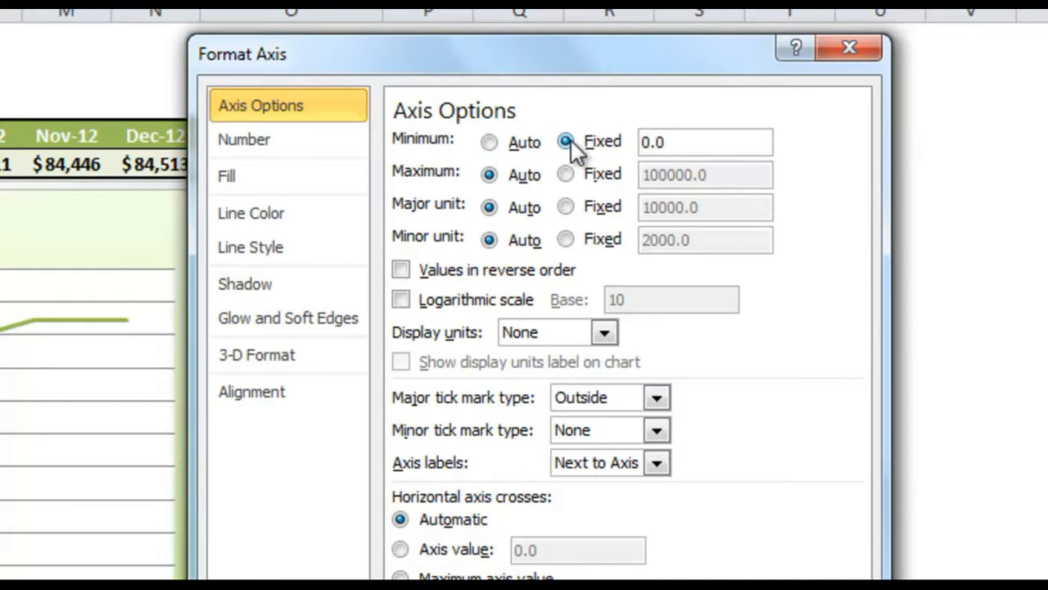
drag(683, 143, 631, 160)
text(60000)
Step: Set the vertical axis to a fixed maximum of 100000, close the axis formatting, and select the chart area
click(566, 174)
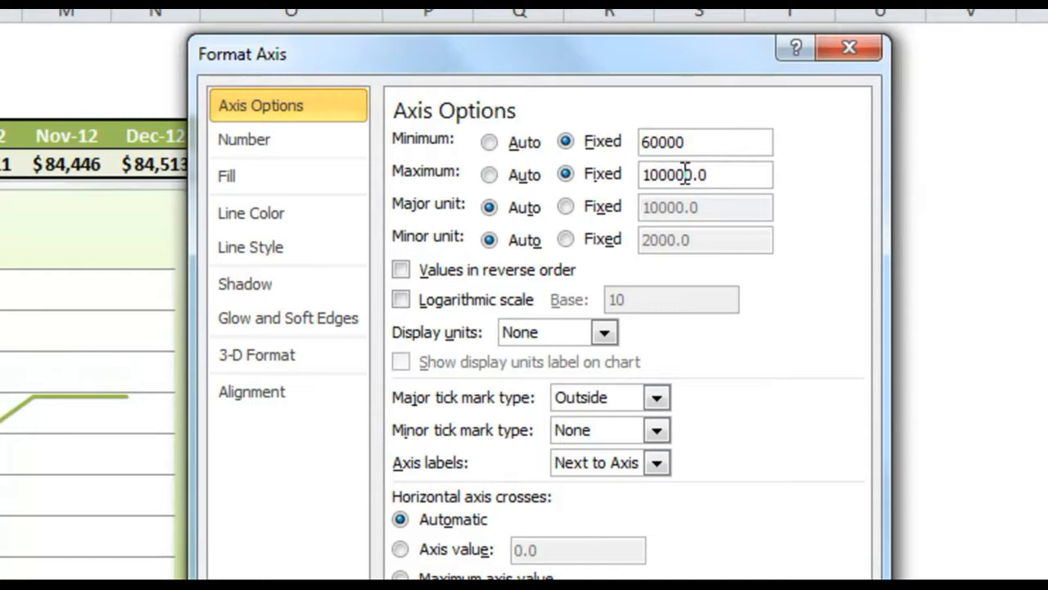
drag(725, 177, 632, 176)
text(100000)
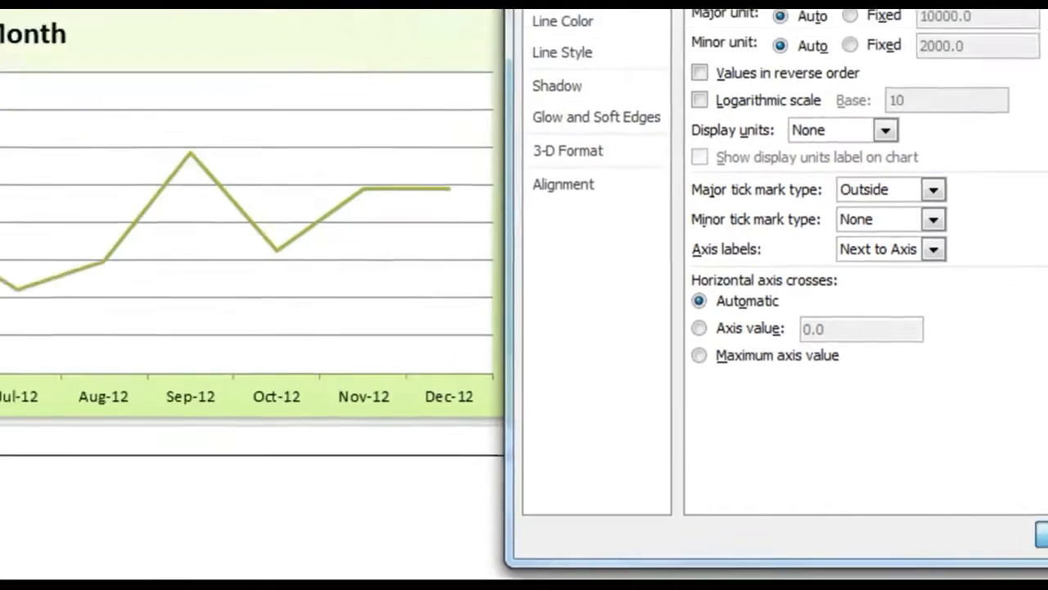
click(808, 471)
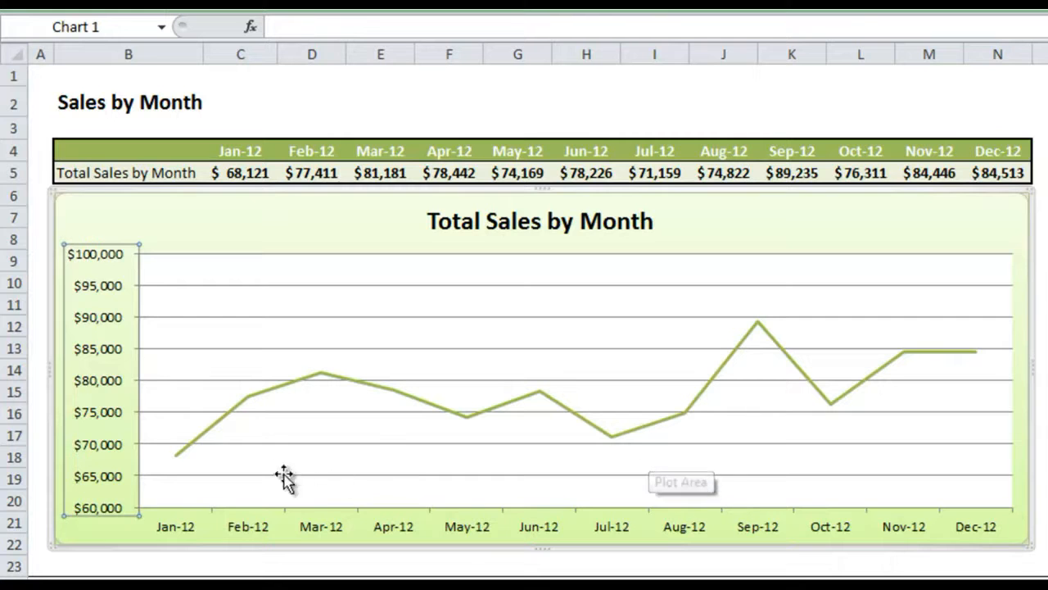
click(768, 231)
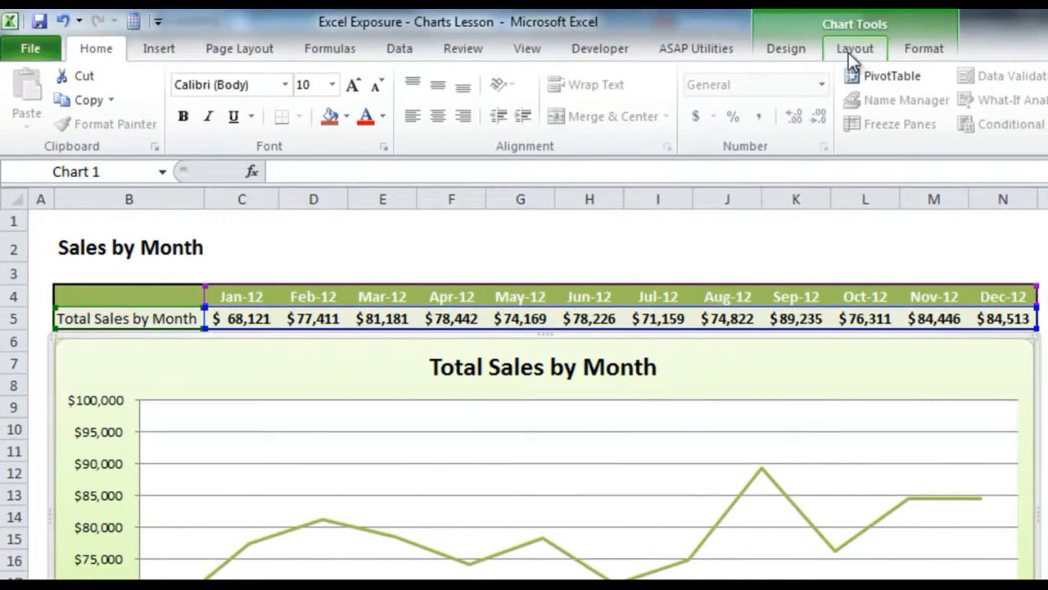
Step: Display data labels above the points of the monthly sales line and open the data label formatting options
click(849, 53)
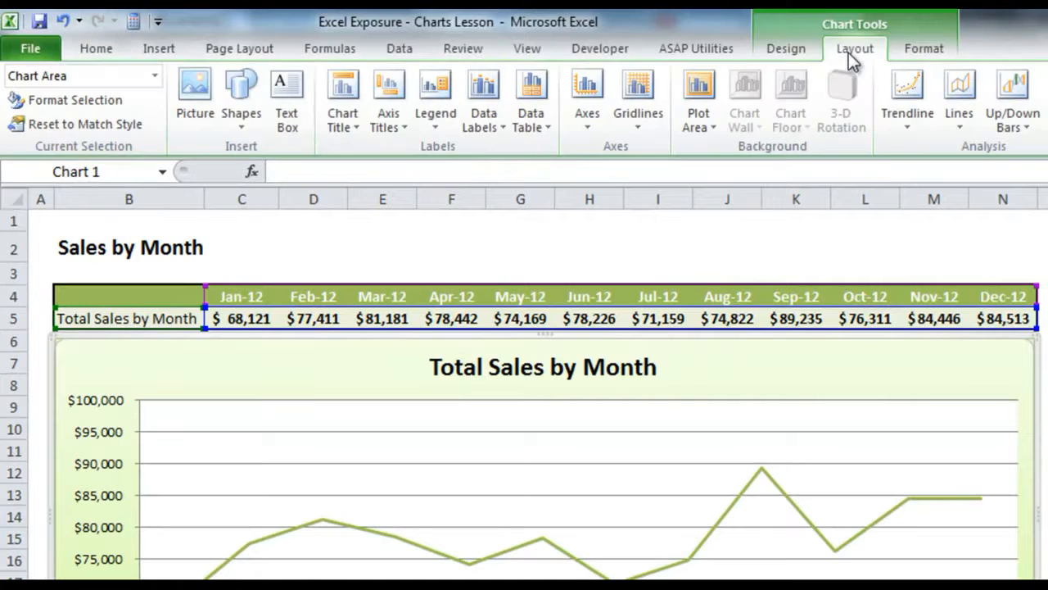
click(496, 107)
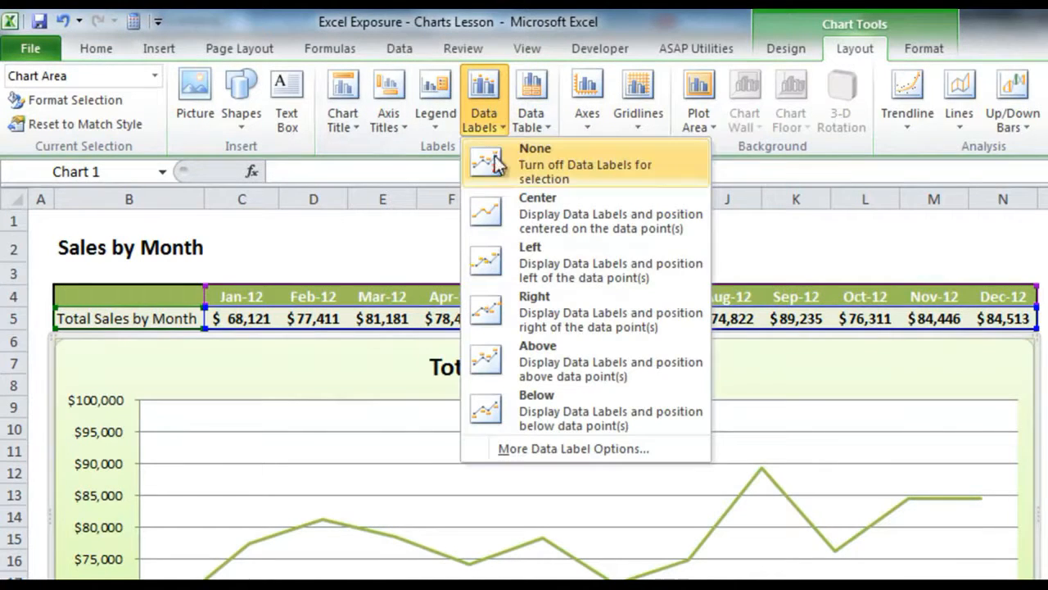
click(618, 359)
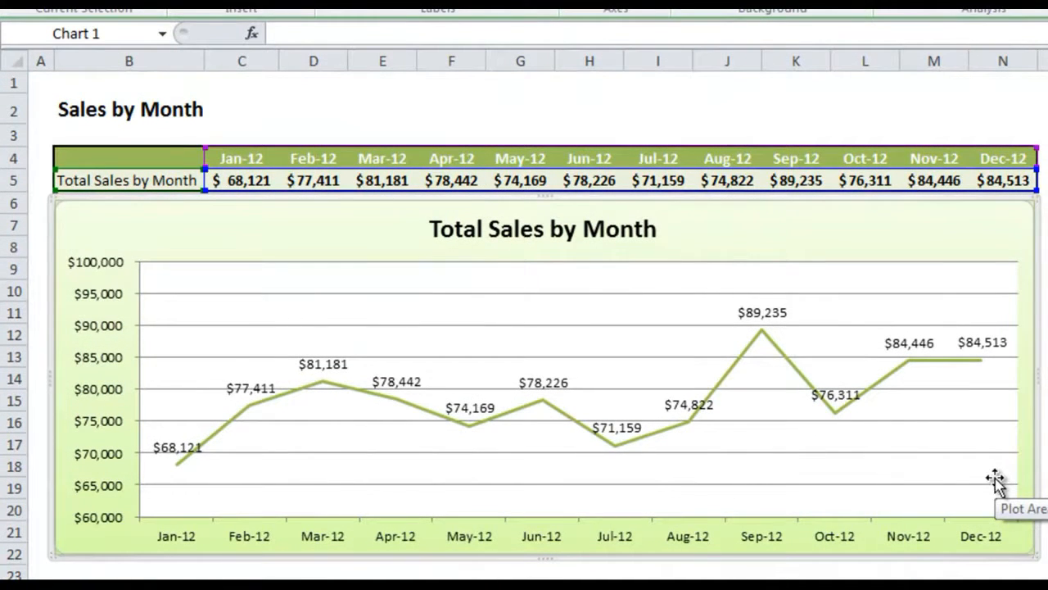
right_click(777, 309)
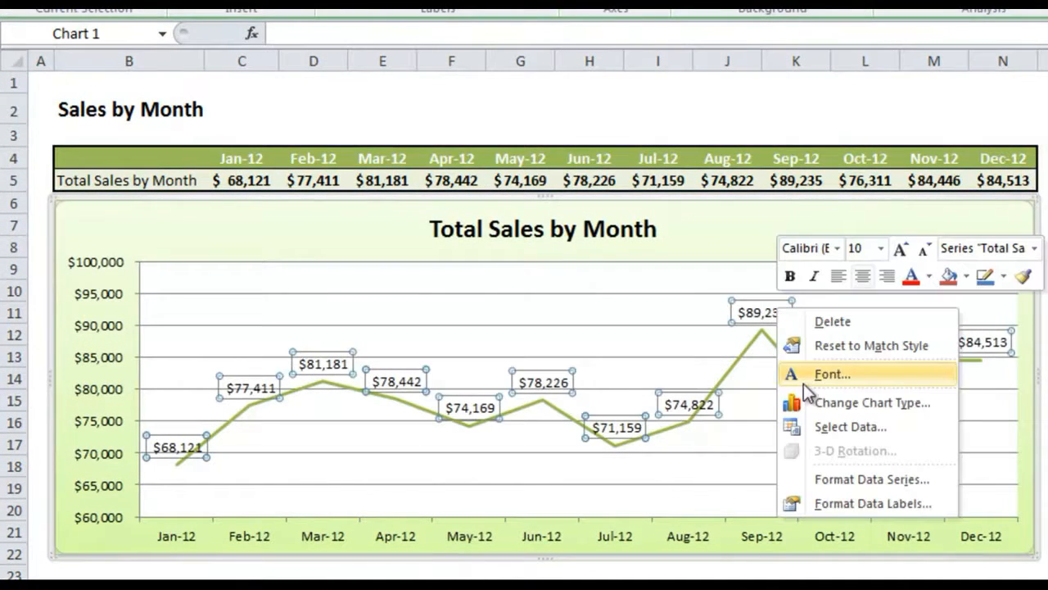
click(869, 503)
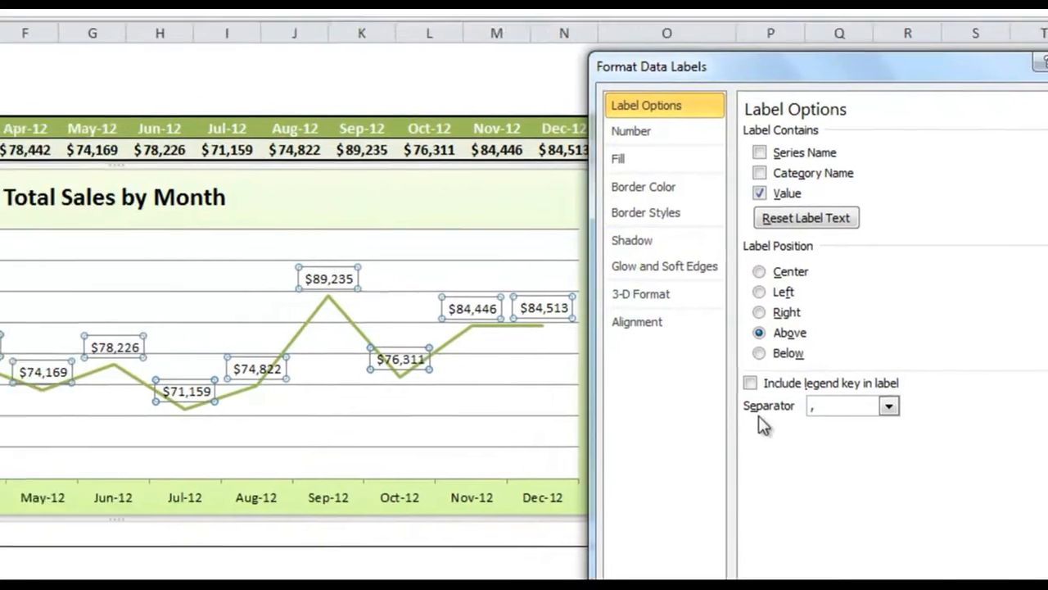
Step: Turn off the data labels on the Total Sales by Month line chart
click(476, 61)
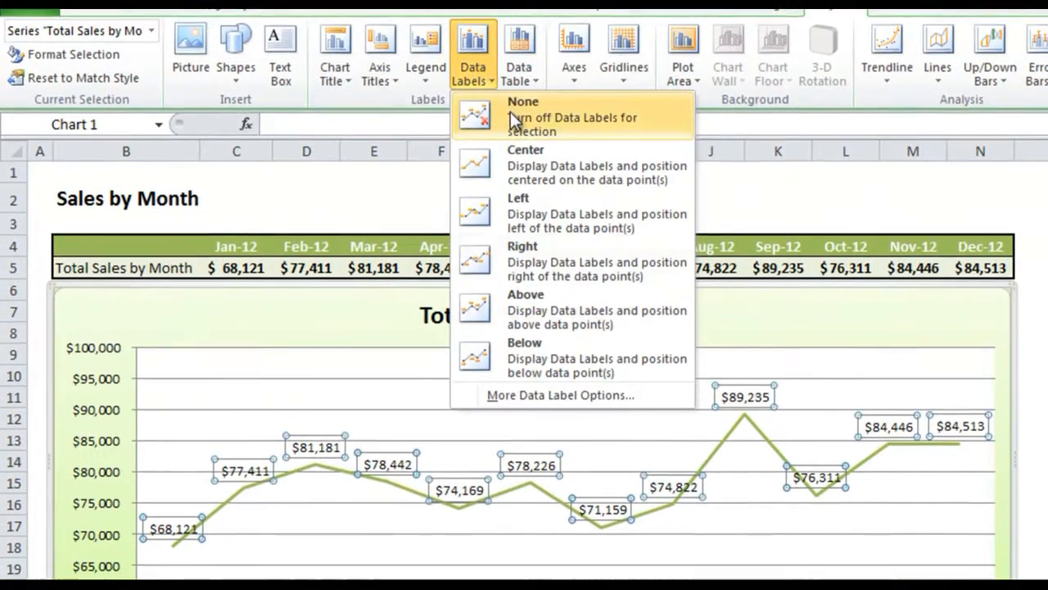
click(510, 112)
Step: Give the monthly sales line built-in circle markers, close the series formatting, and deselect the chart
click(534, 484)
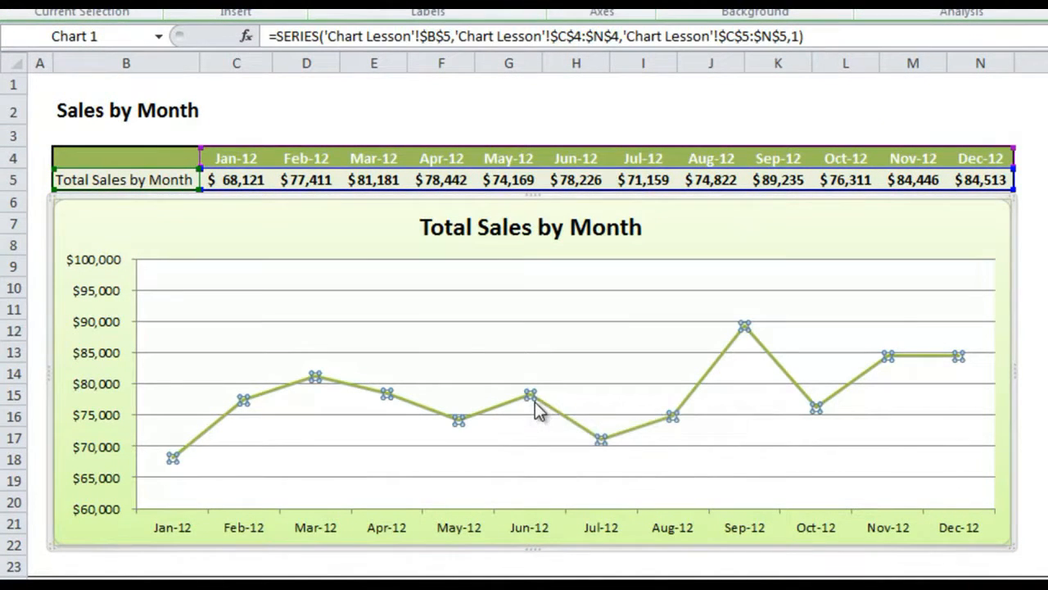
right_click(535, 403)
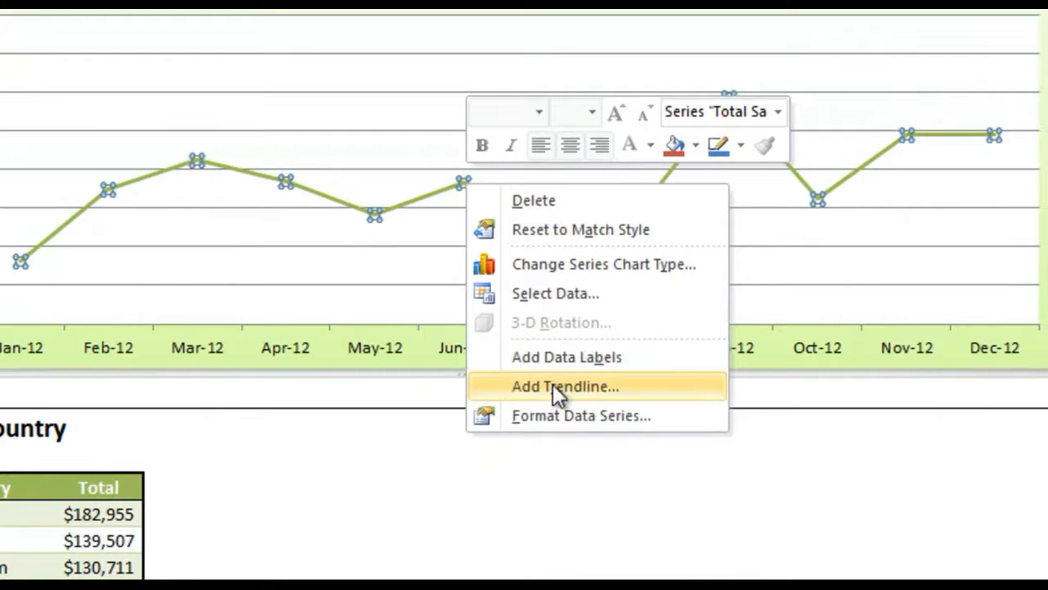
click(587, 410)
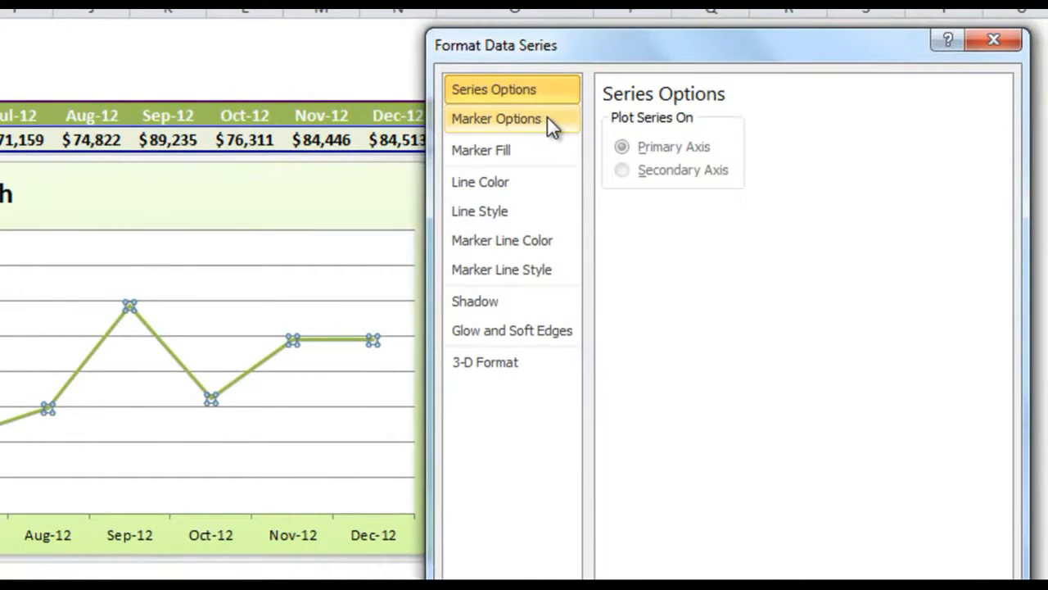
click(547, 125)
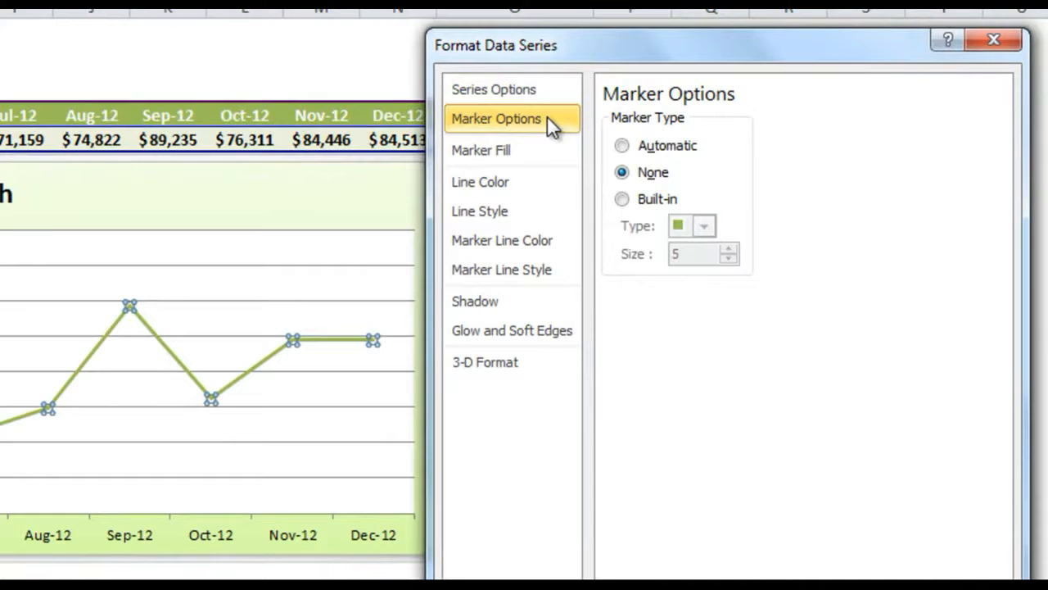
click(622, 200)
click(703, 226)
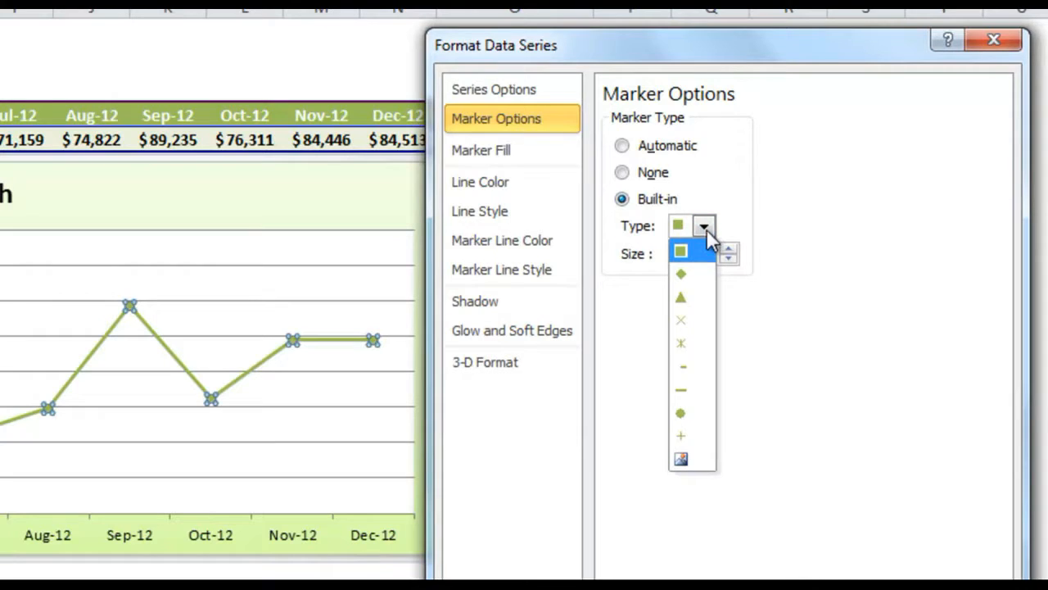
click(692, 413)
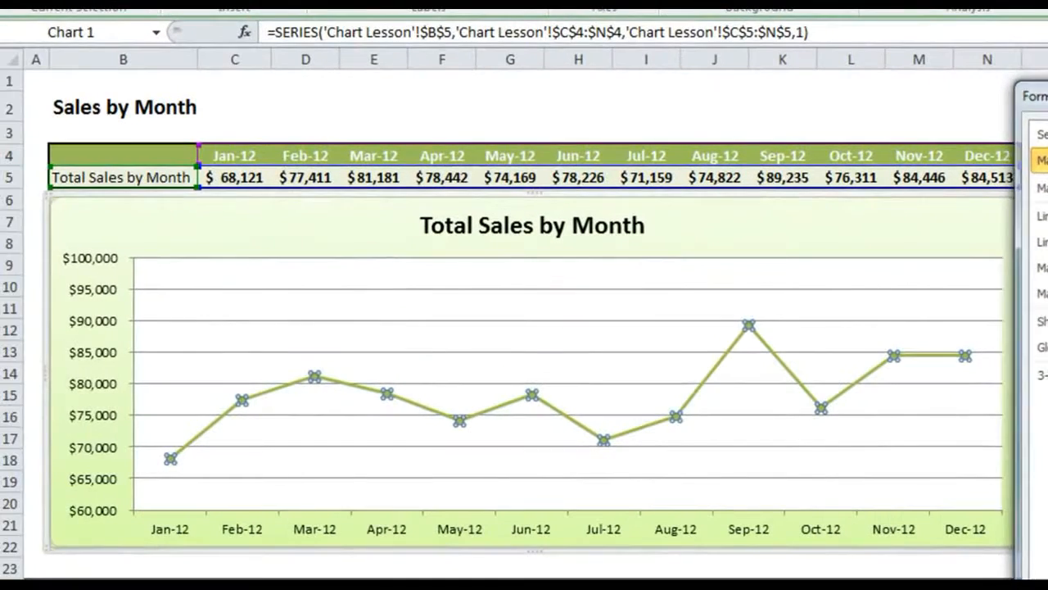
key(Escape)
click(1037, 308)
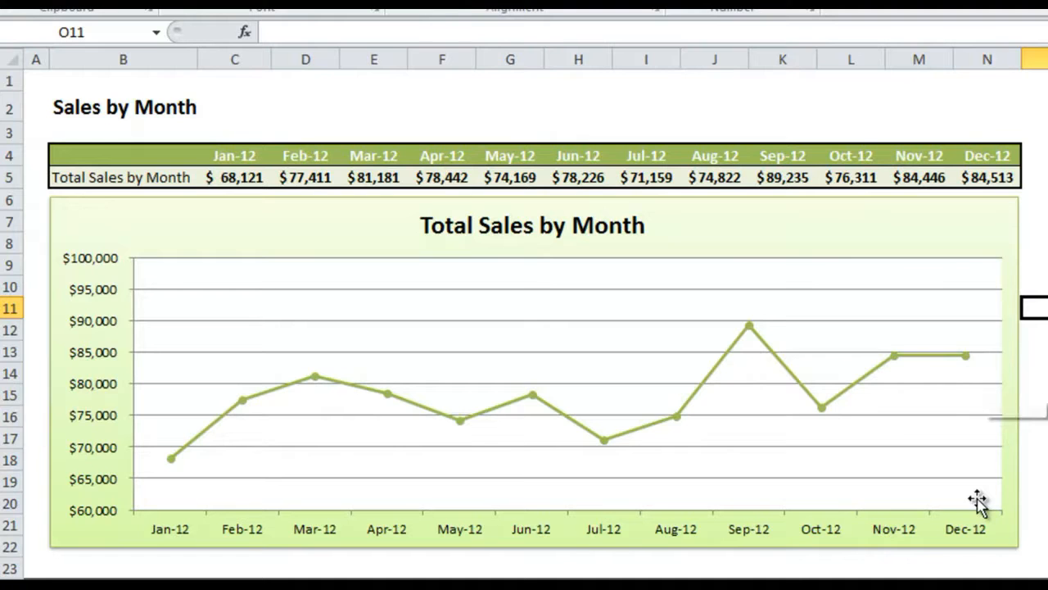
click(1047, 308)
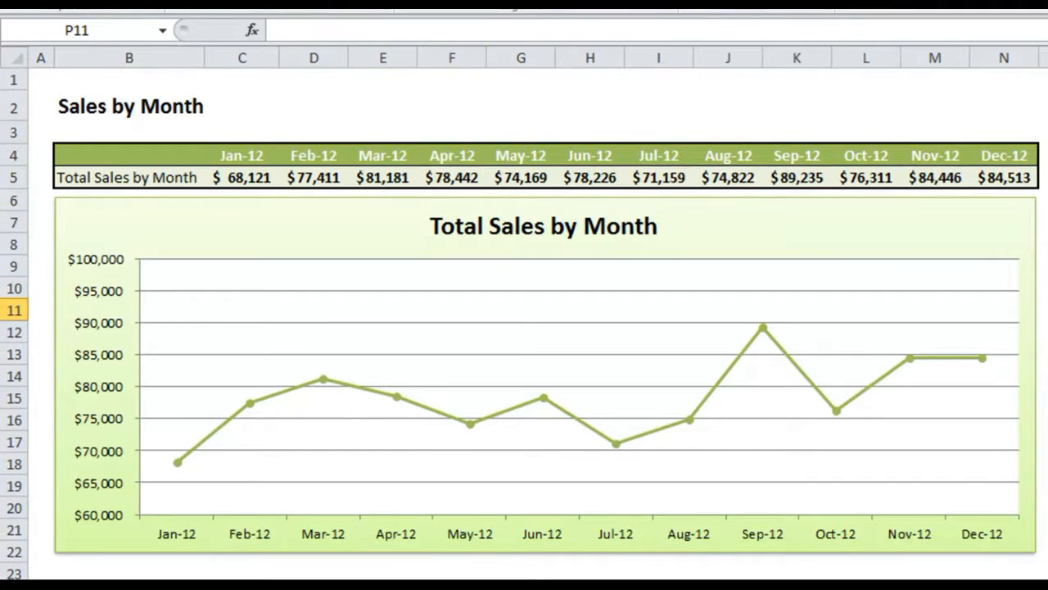
Step: Insert a basic 2-D pie chart from the whole Sales by Country table, B26:C36, including its headers
scroll(524, 327, down, 4)
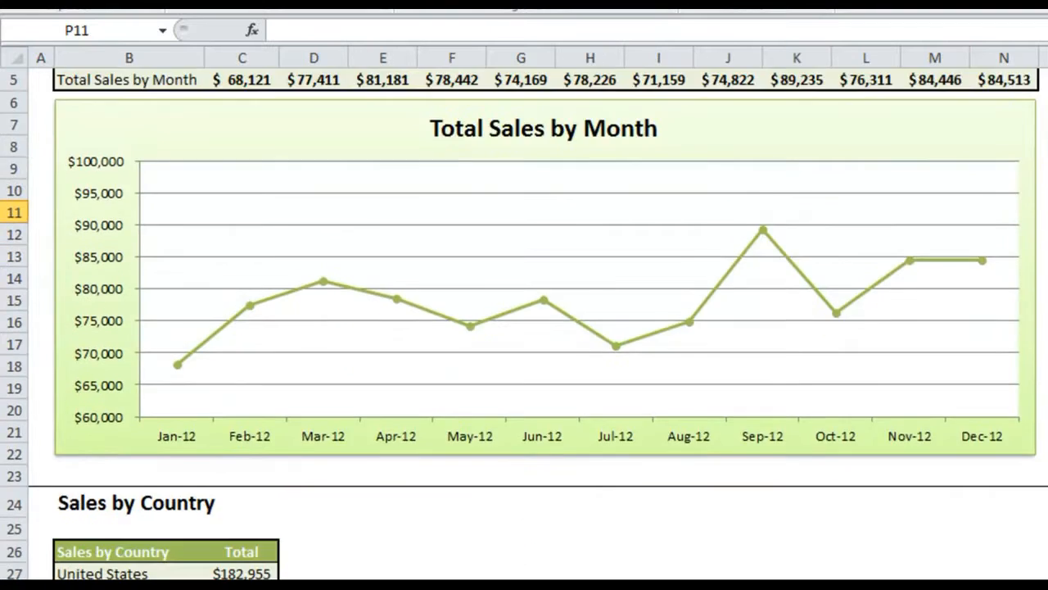
scroll(524, 328, down, 3)
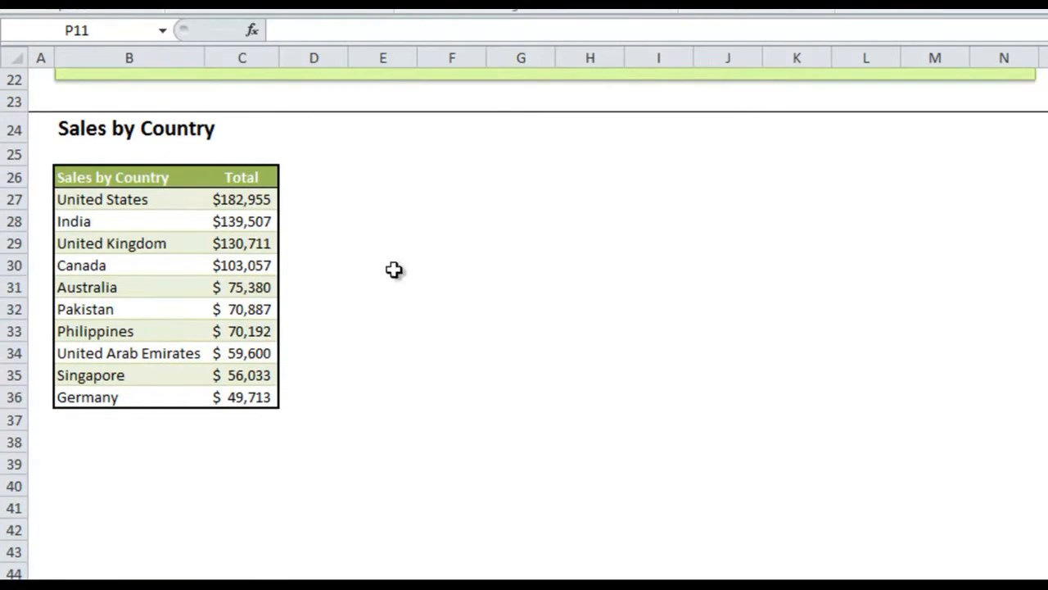
drag(153, 179, 241, 398)
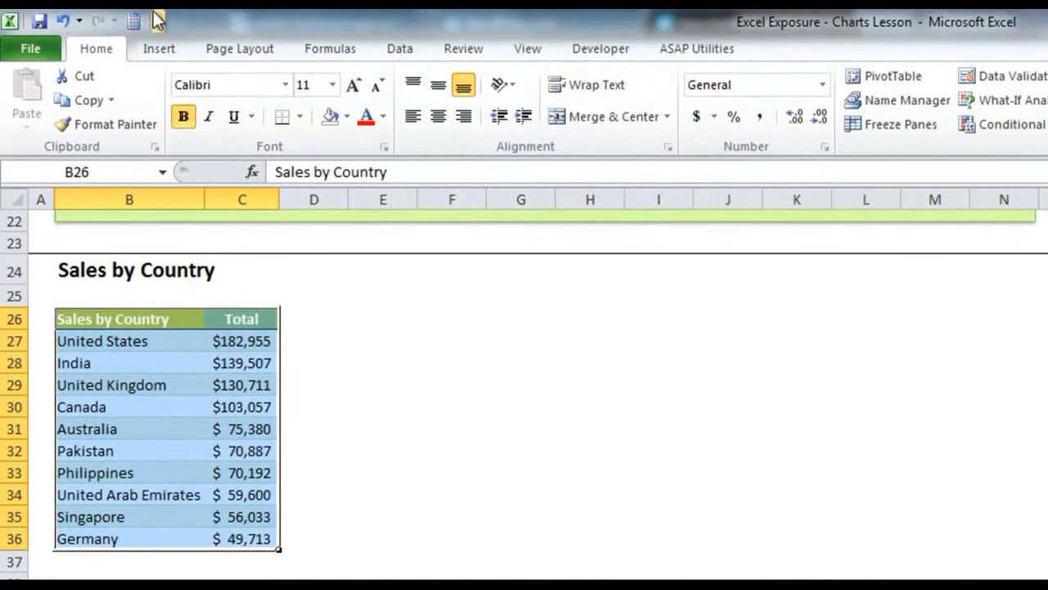
click(162, 49)
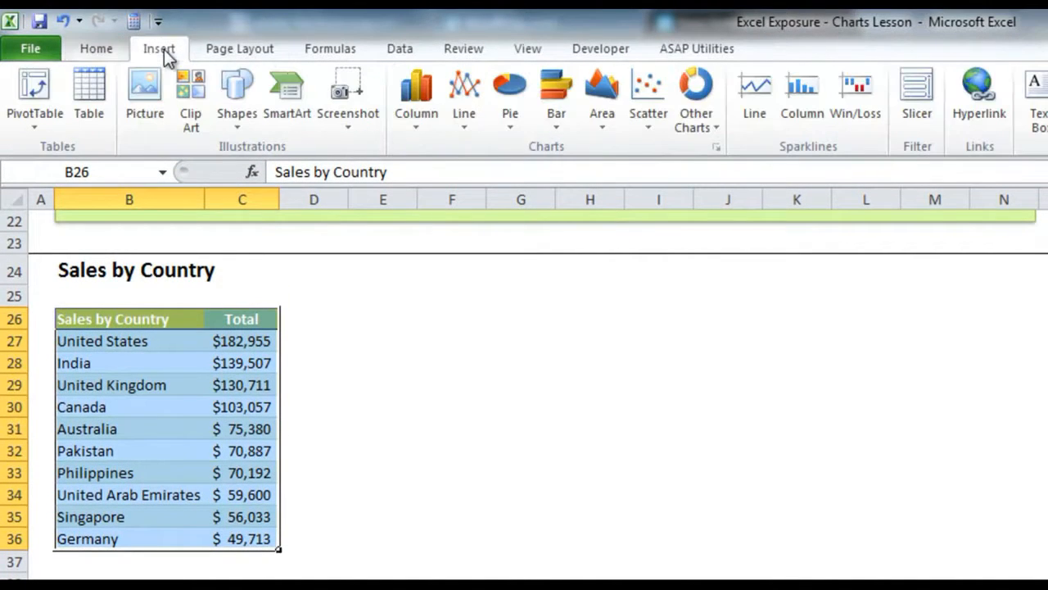
click(519, 113)
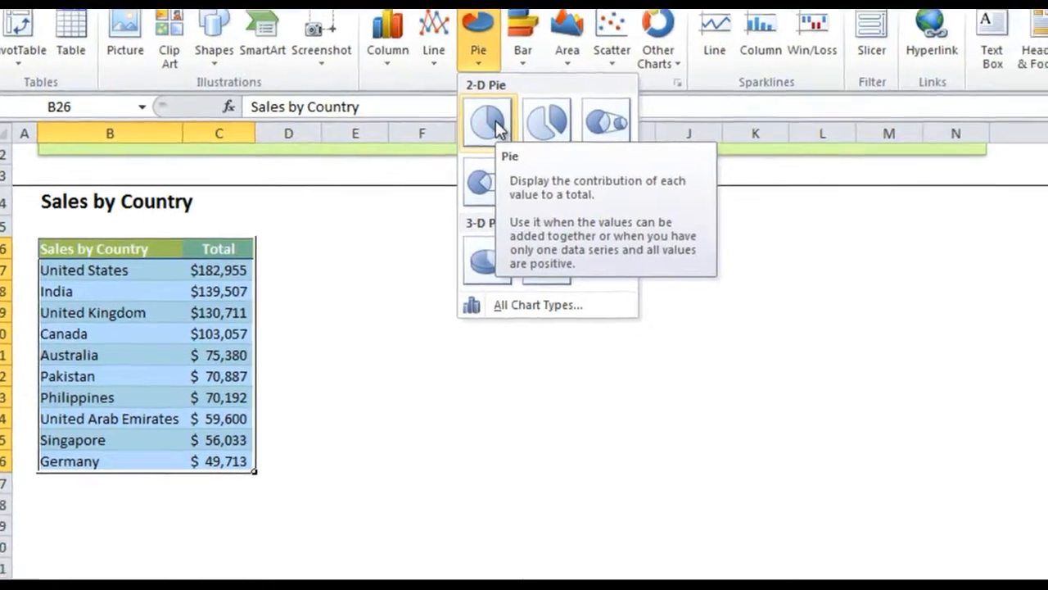
click(524, 188)
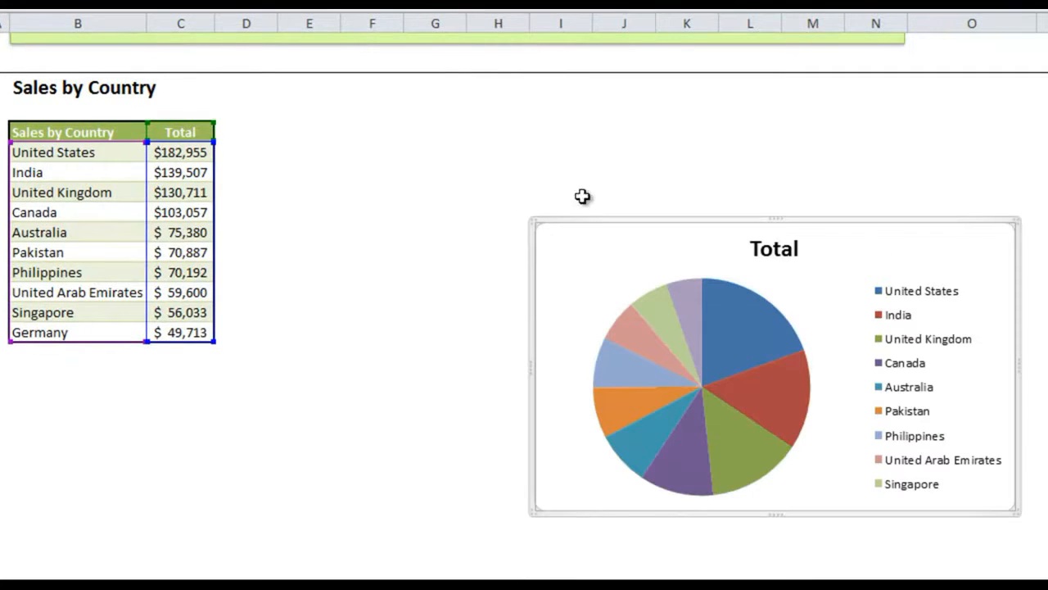
Step: Move the pie chart beside the Sales by Country table and enlarge it to reach about the edge of column N
drag(901, 241, 653, 131)
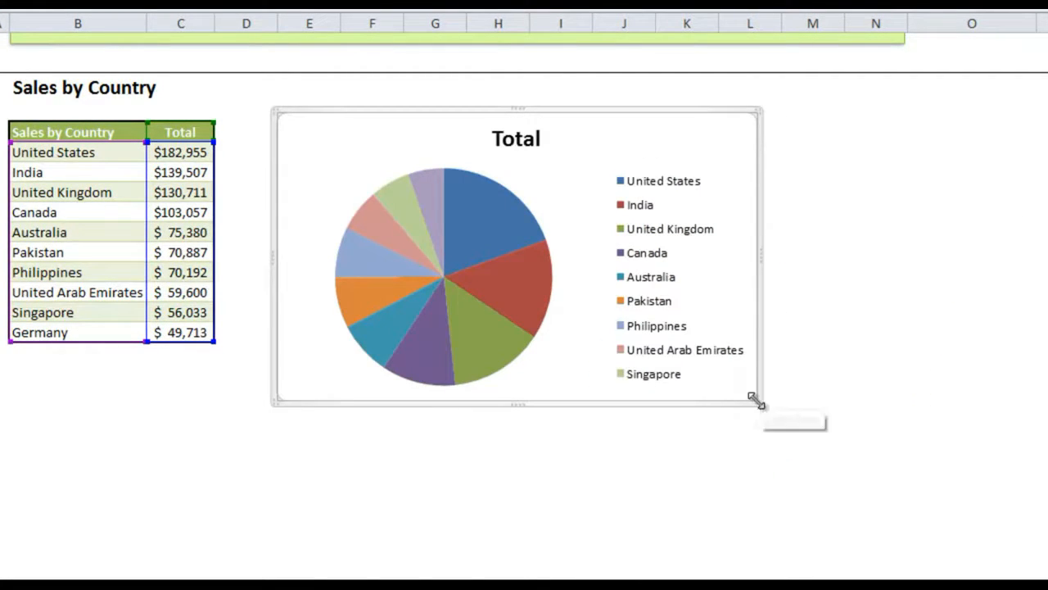
drag(755, 400, 900, 532)
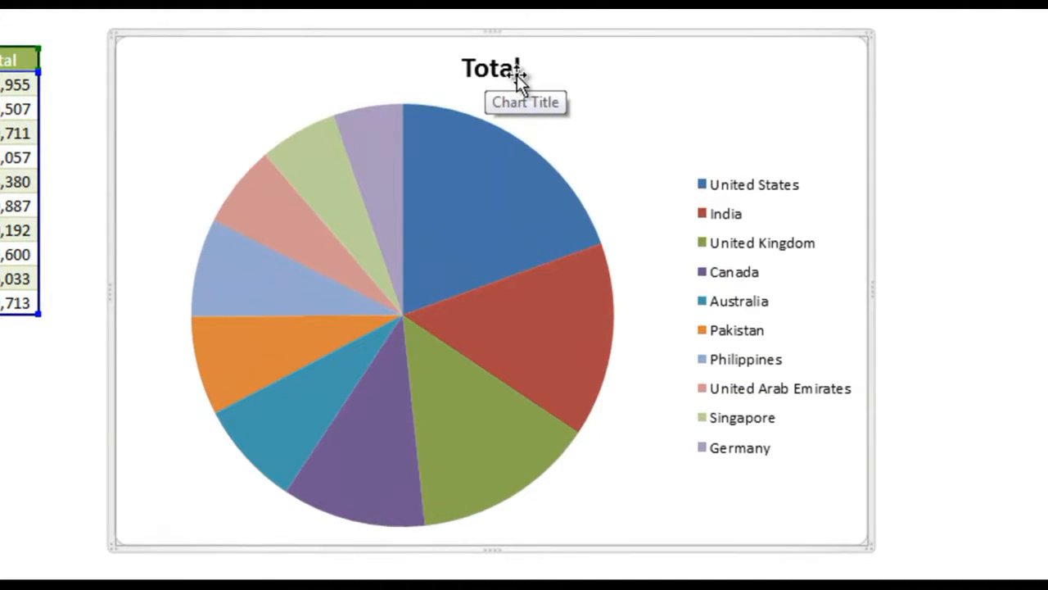
Step: Change the pie chart's title to "Sales by Country"
click(522, 75)
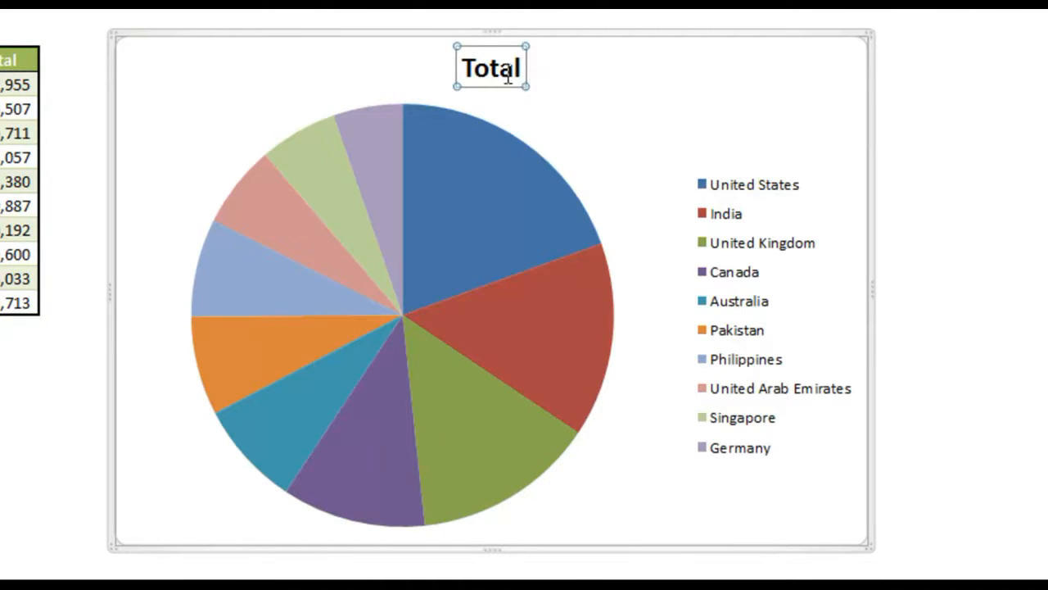
right_click(519, 71)
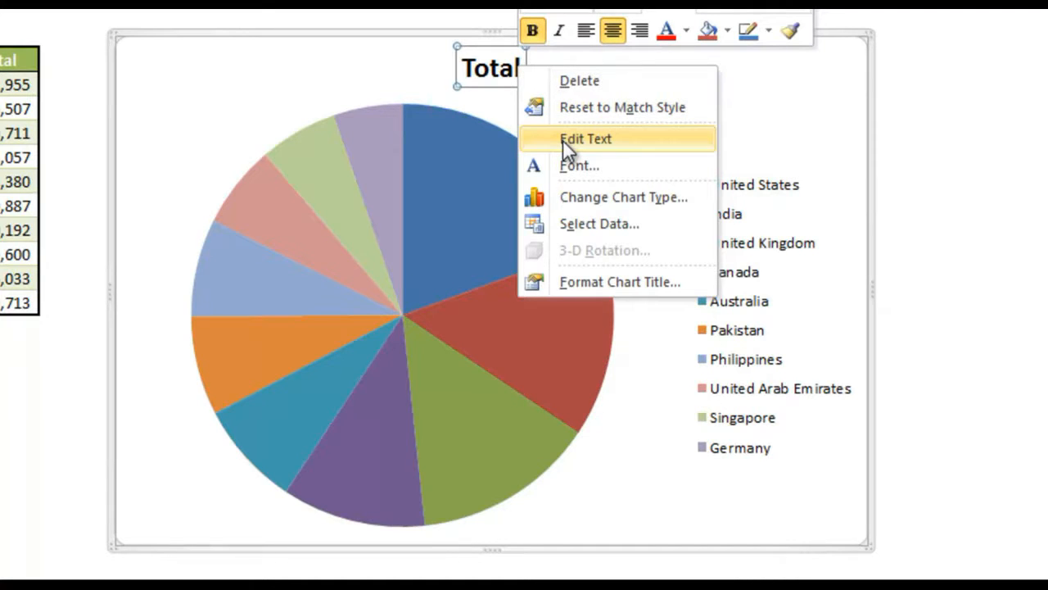
click(494, 70)
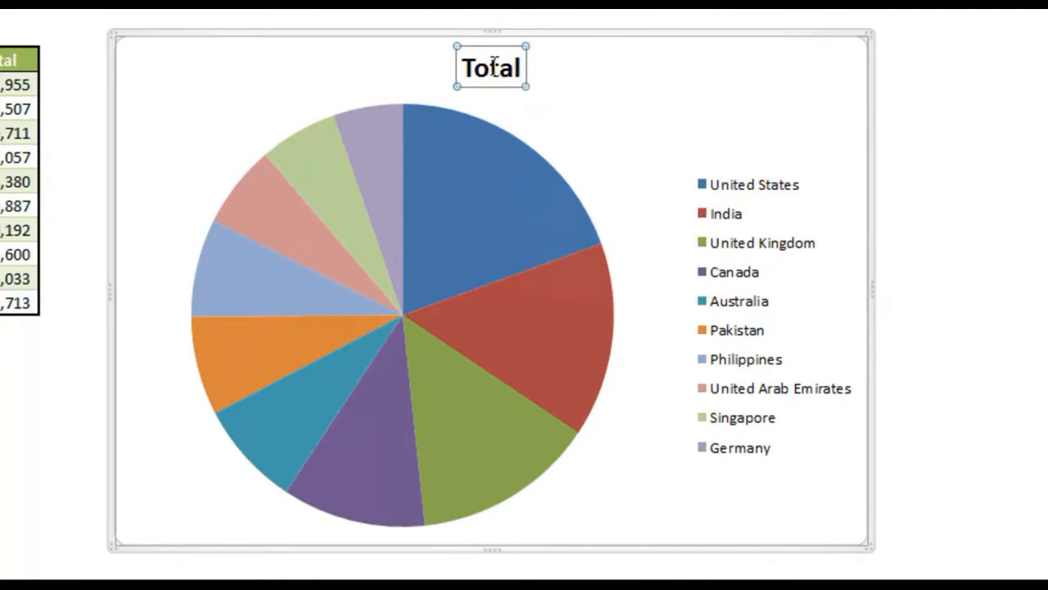
double_click(496, 72)
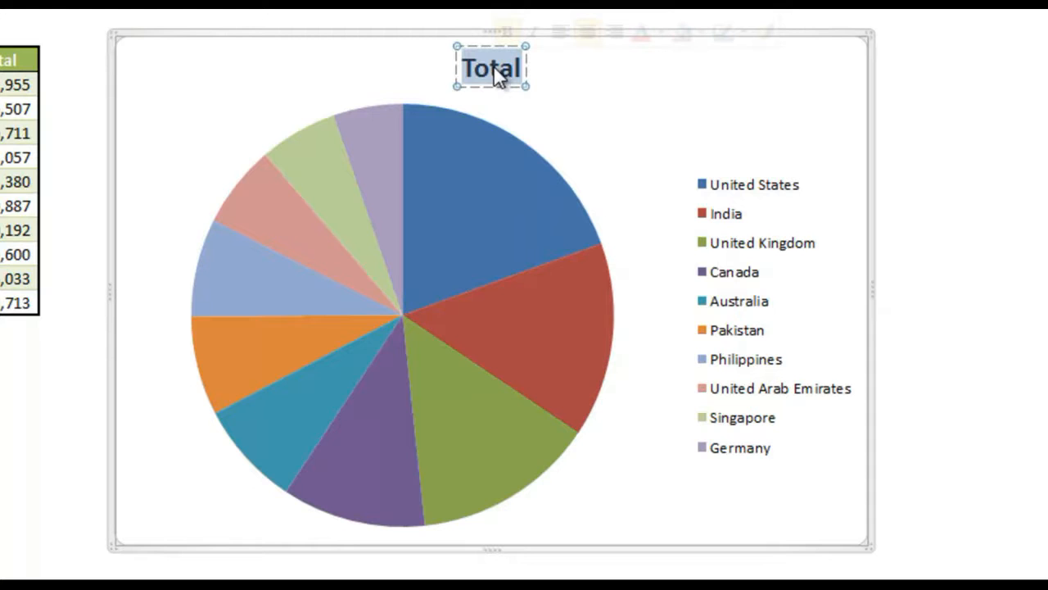
text(Sales by Country)
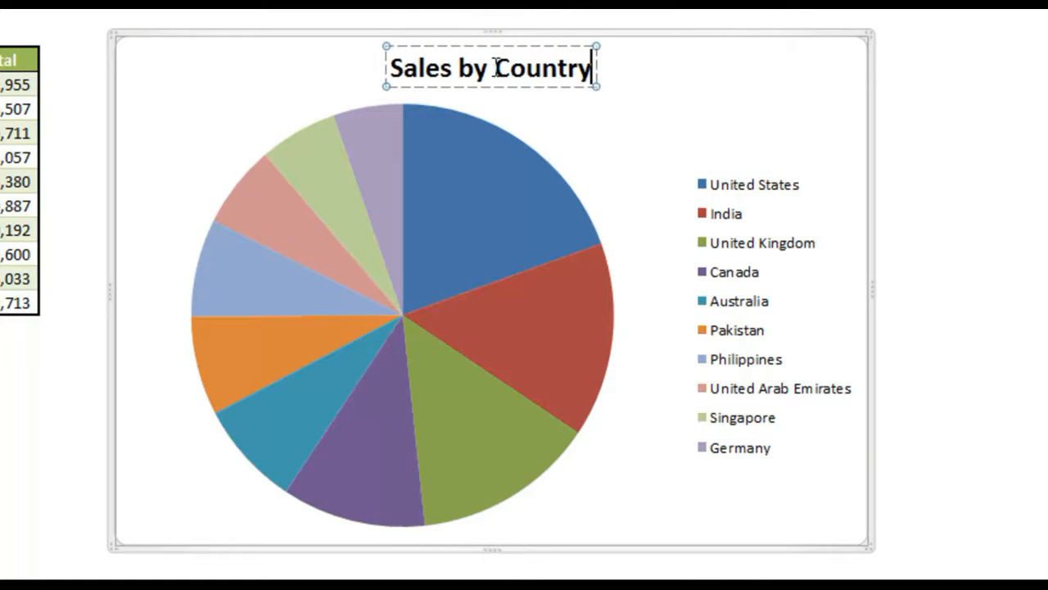
Step: Apply the multicolored beveled chart style from the fourth row of styles to the pie chart
click(715, 113)
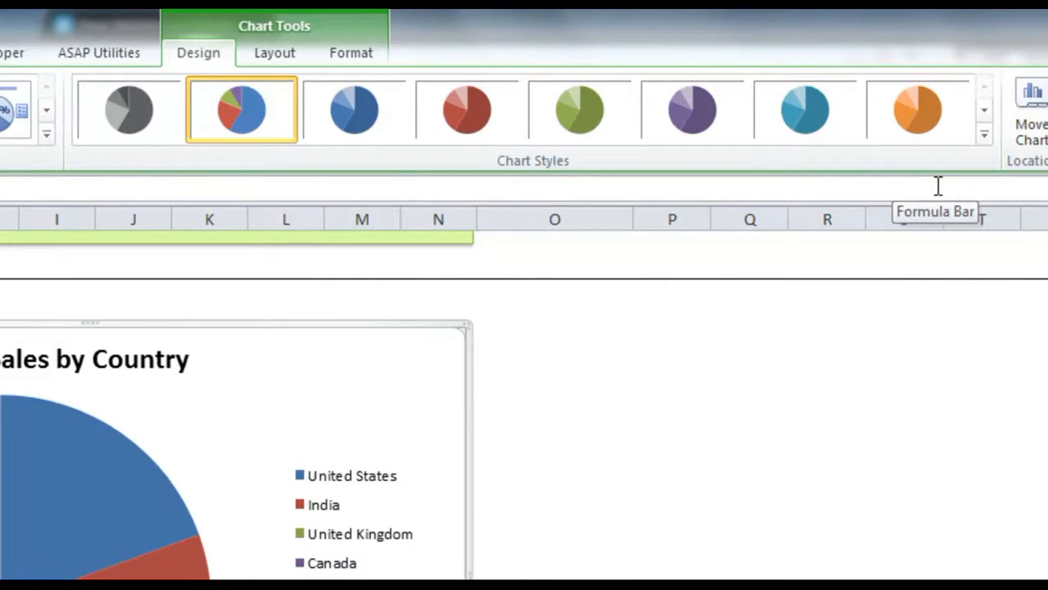
click(986, 135)
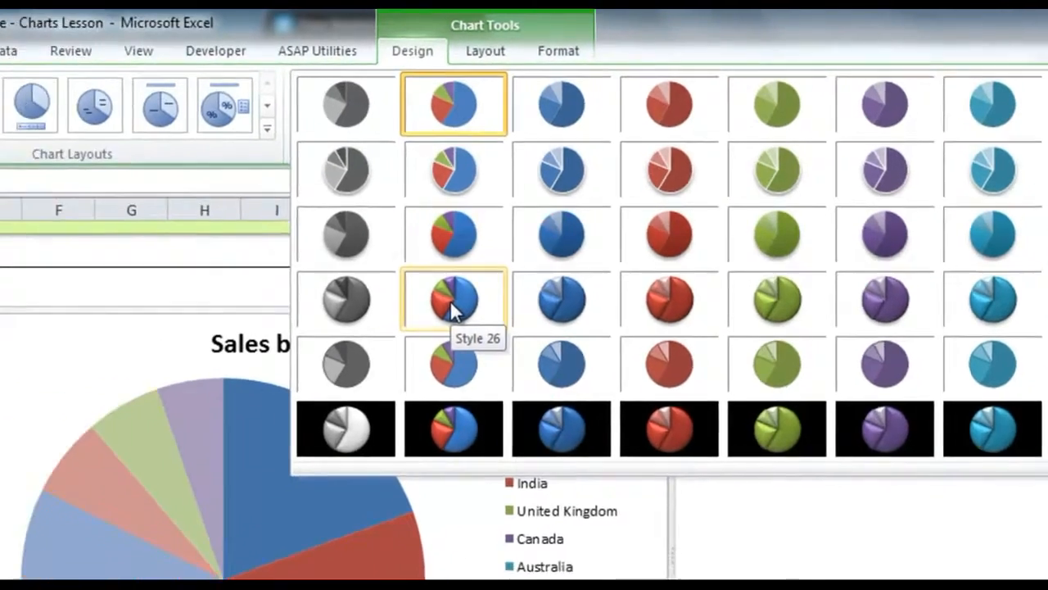
click(241, 321)
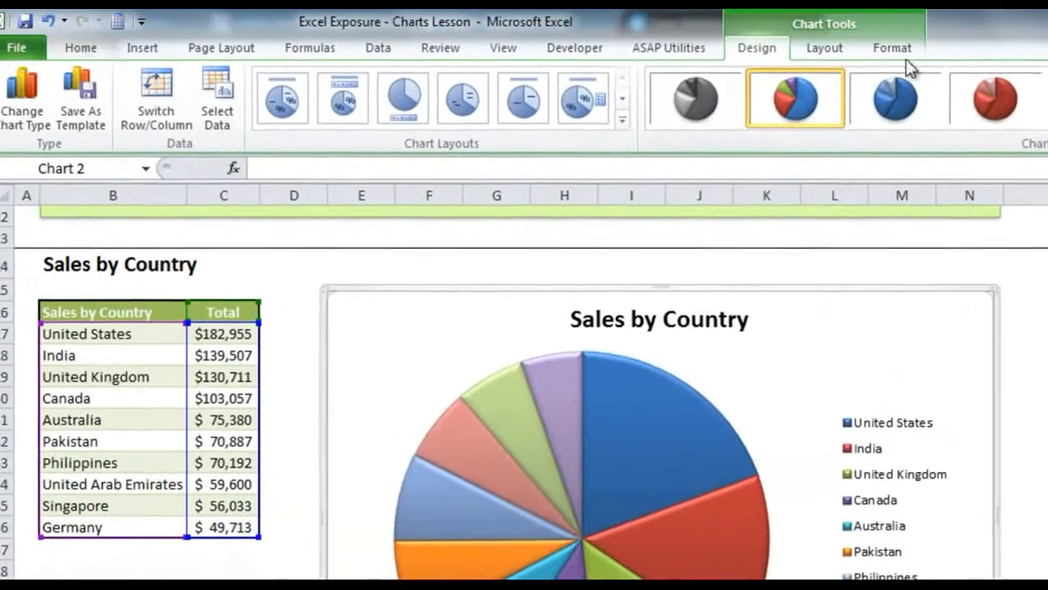
Step: Apply the shape style Subtle Effect - Olive Green, Accent 3 to the pie chart's chart area
click(355, 54)
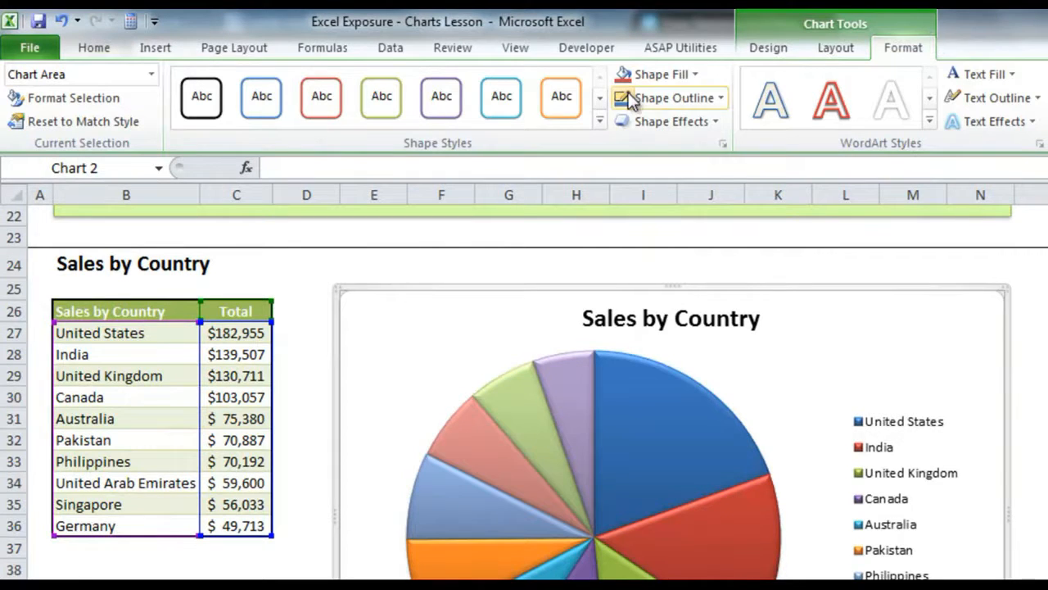
click(600, 121)
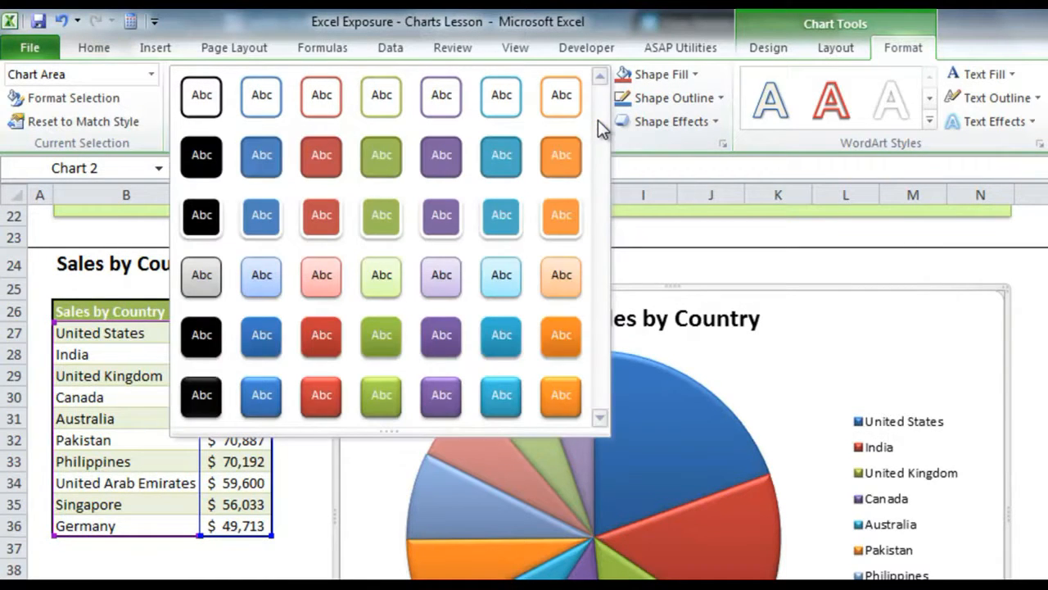
click(386, 276)
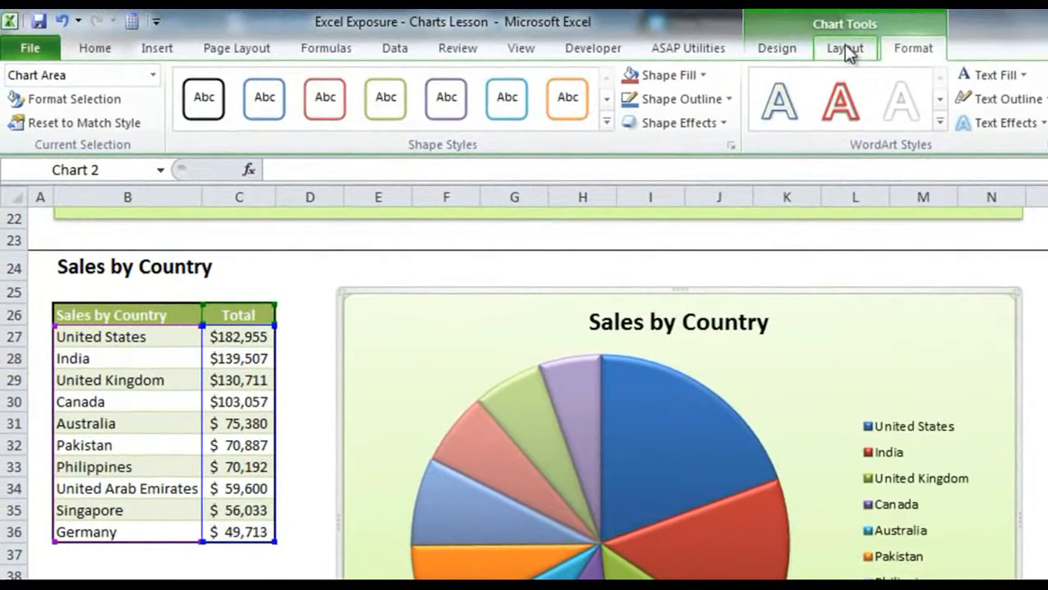
Step: Add Best Fit data labels to the pie chart and have them show the category name along with the value
click(847, 51)
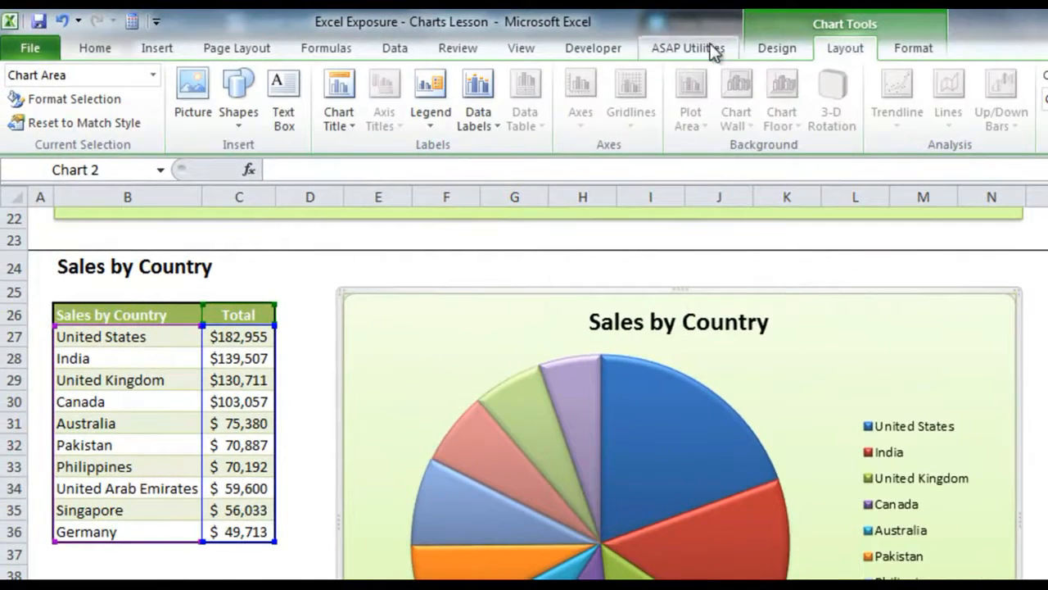
click(483, 108)
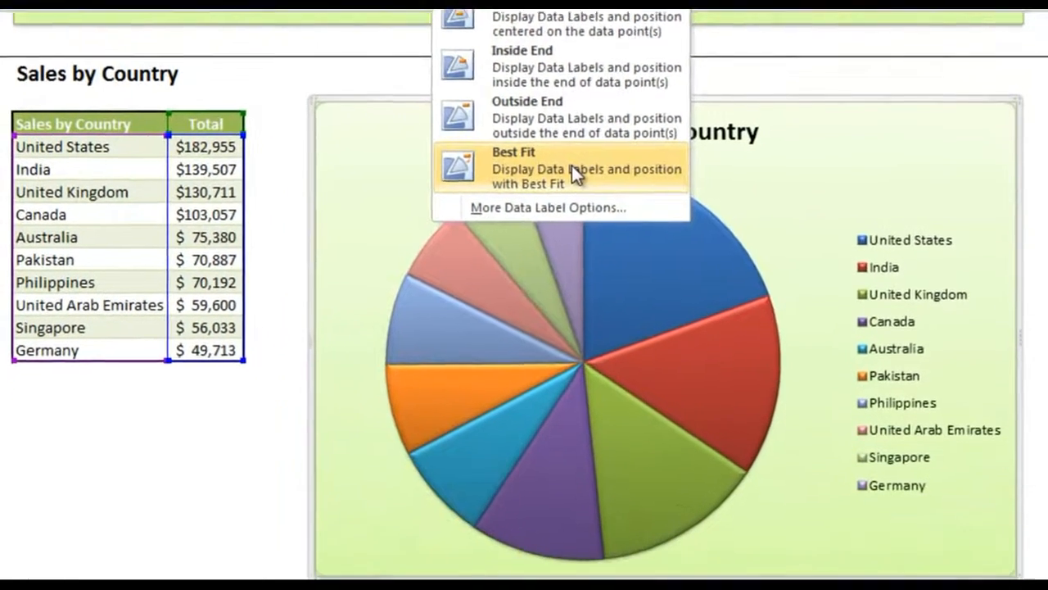
click(594, 363)
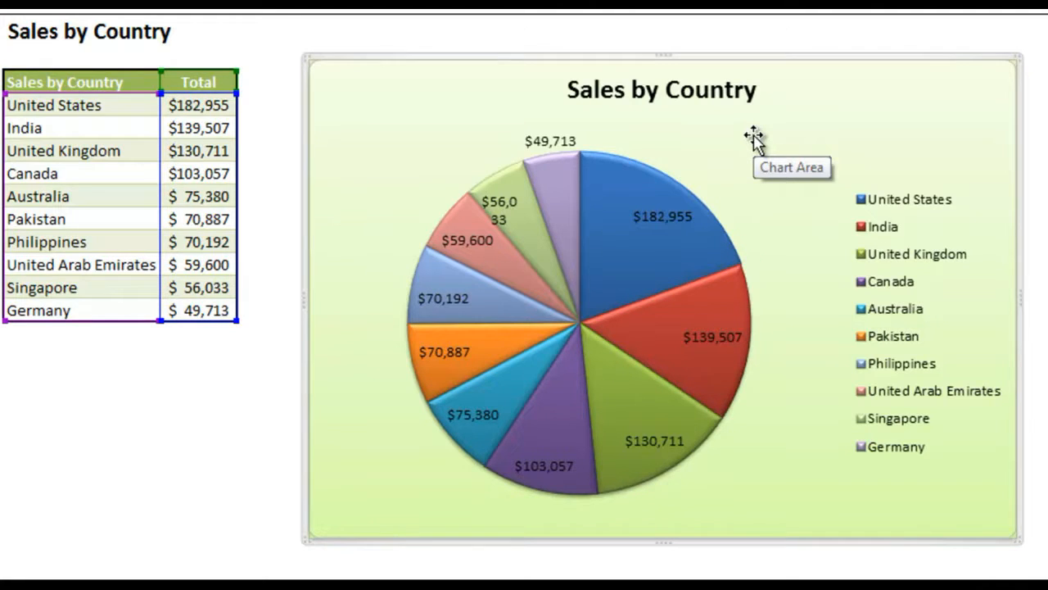
right_click(669, 217)
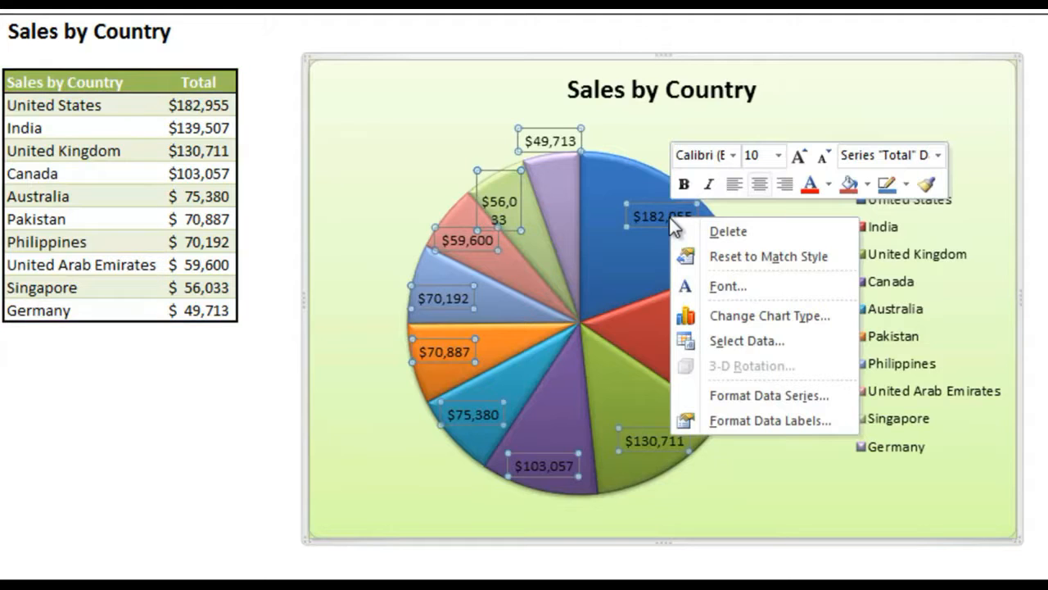
click(760, 422)
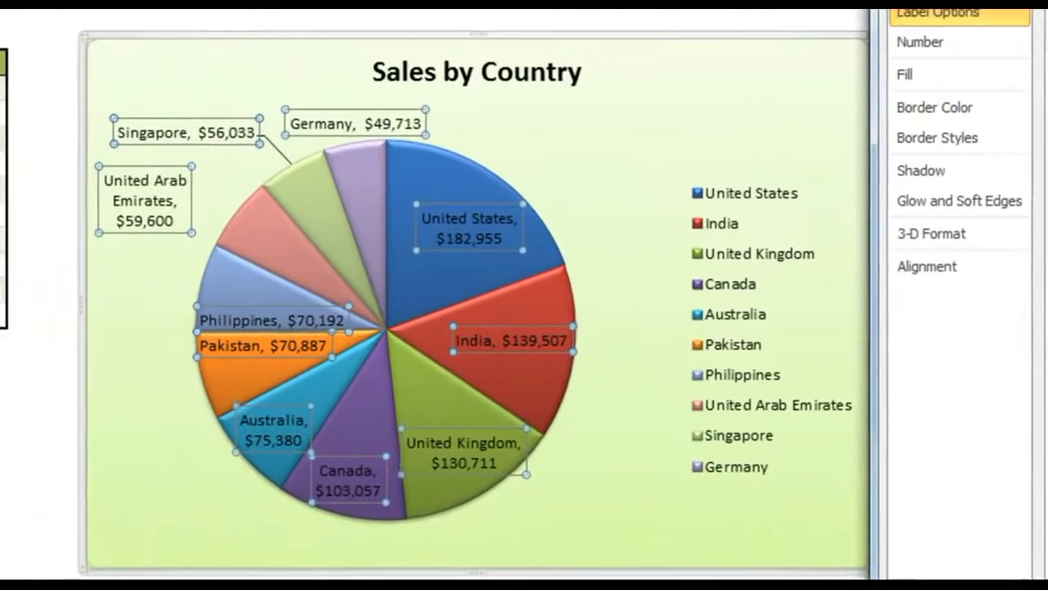
key(Escape)
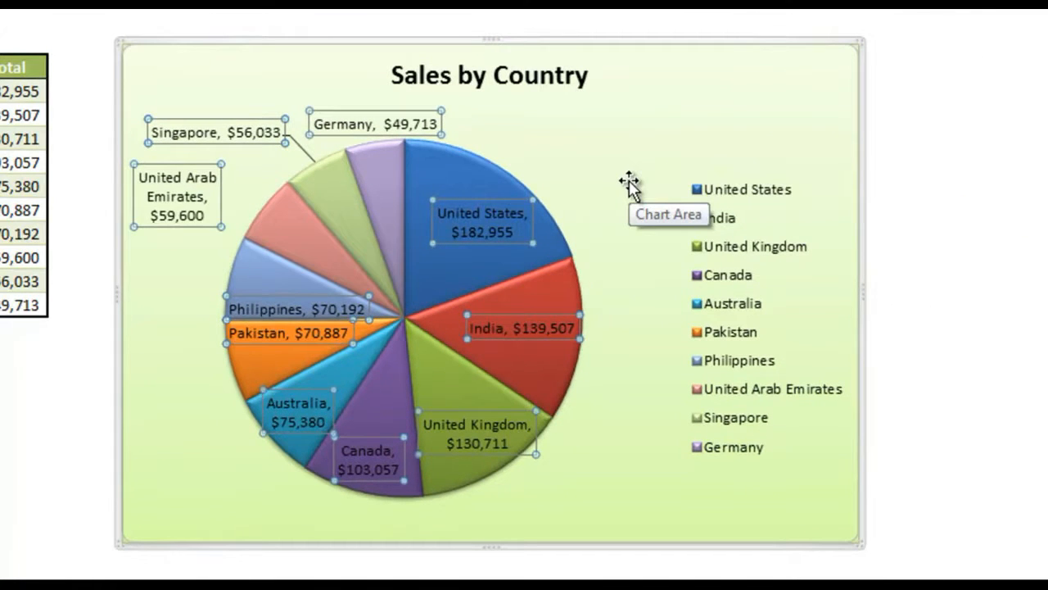
Step: Enlarge the pie's plot area to reach just below the chart title and explode all the slices outward from the centre
click(587, 223)
click(562, 214)
drag(584, 139, 620, 129)
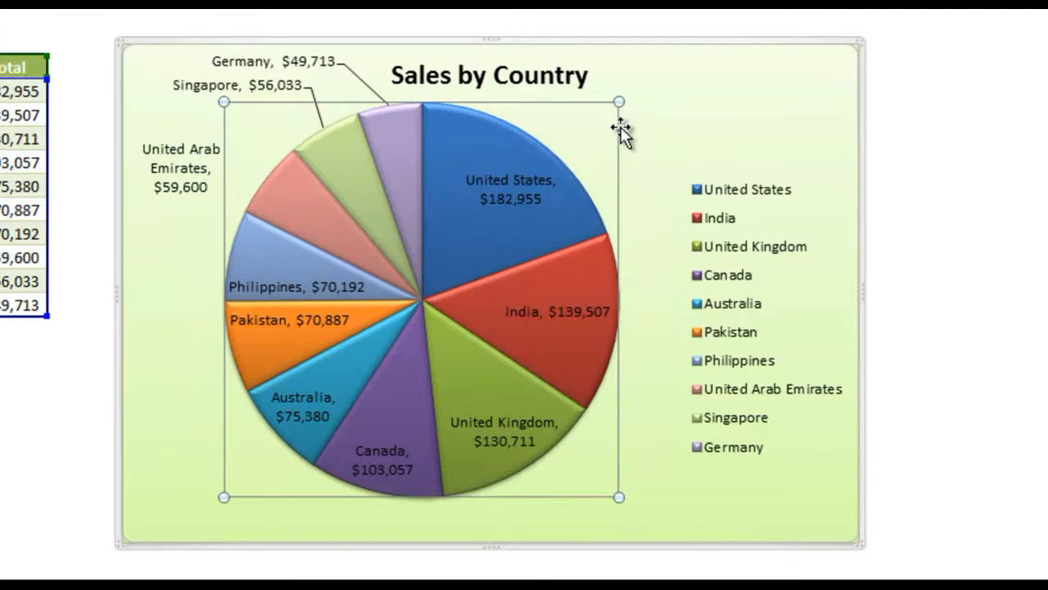
click(424, 379)
drag(398, 410, 397, 440)
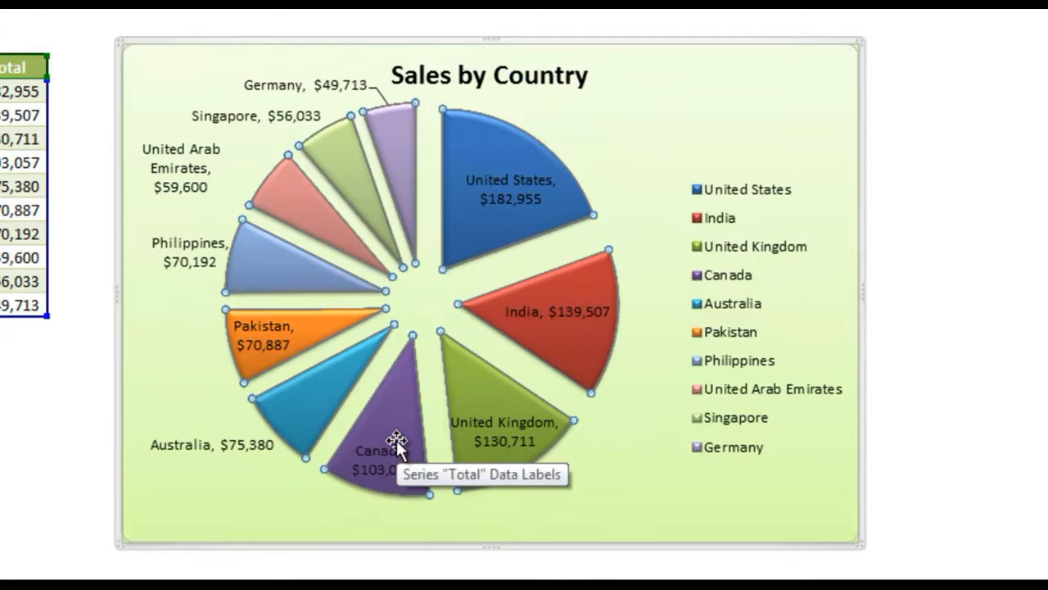
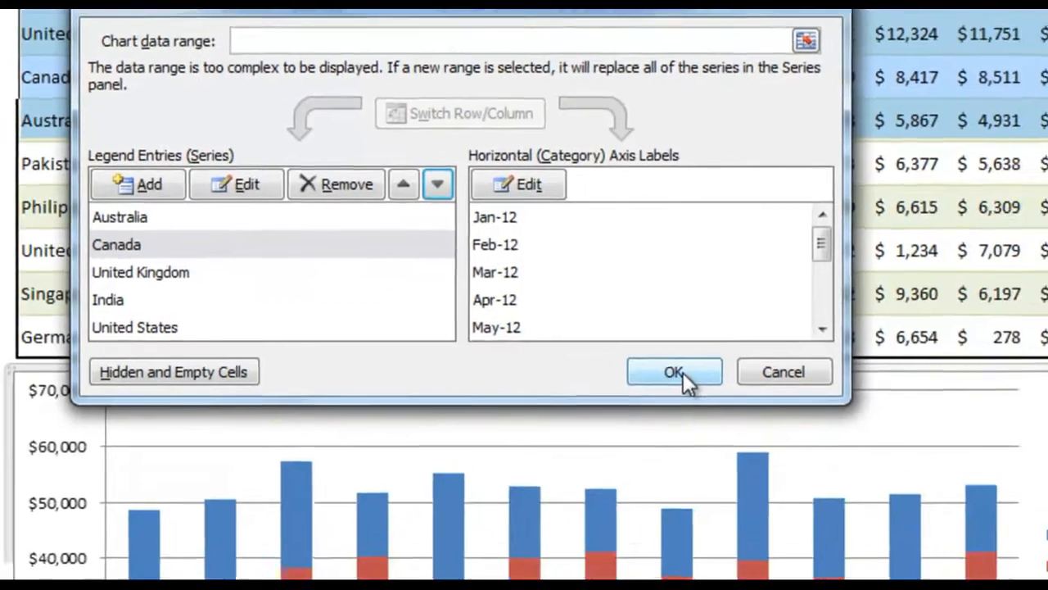
Step: Accept the reordered country series and apply the multicolored beveled chart style Style 26 to the stacked column chart
click(683, 373)
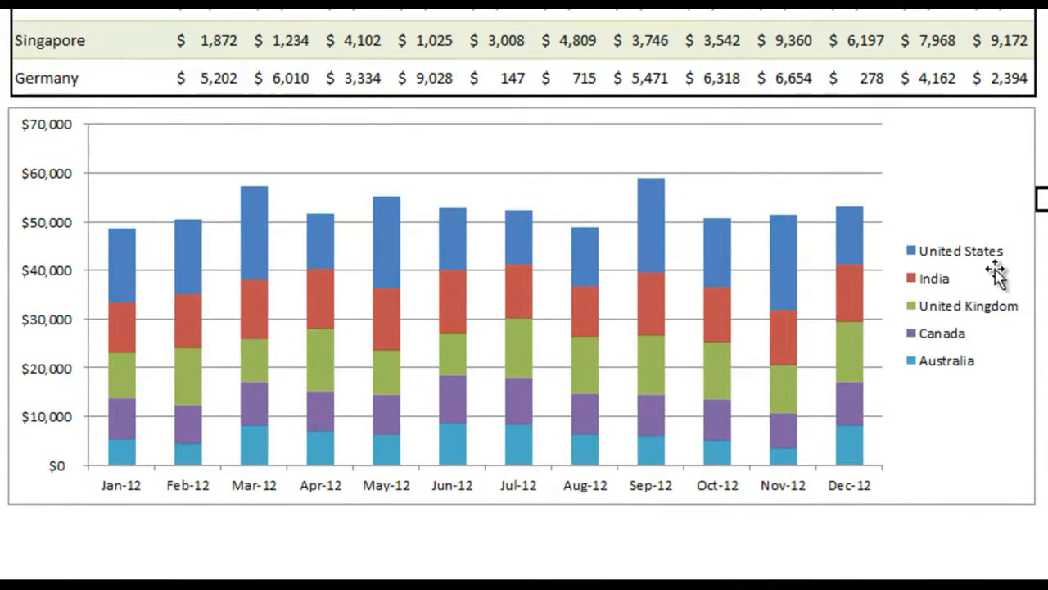
click(1020, 341)
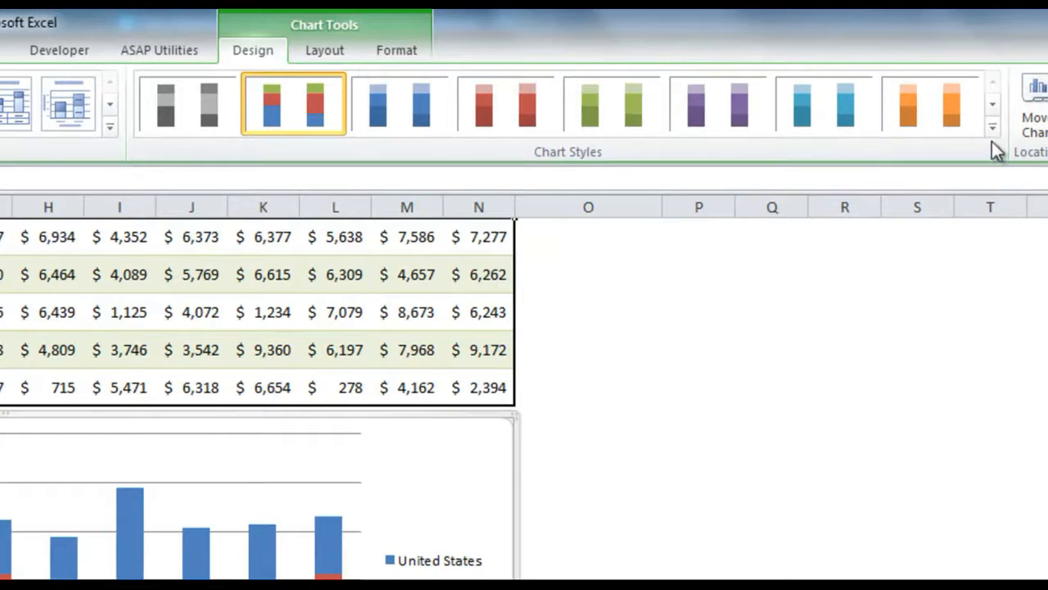
click(992, 128)
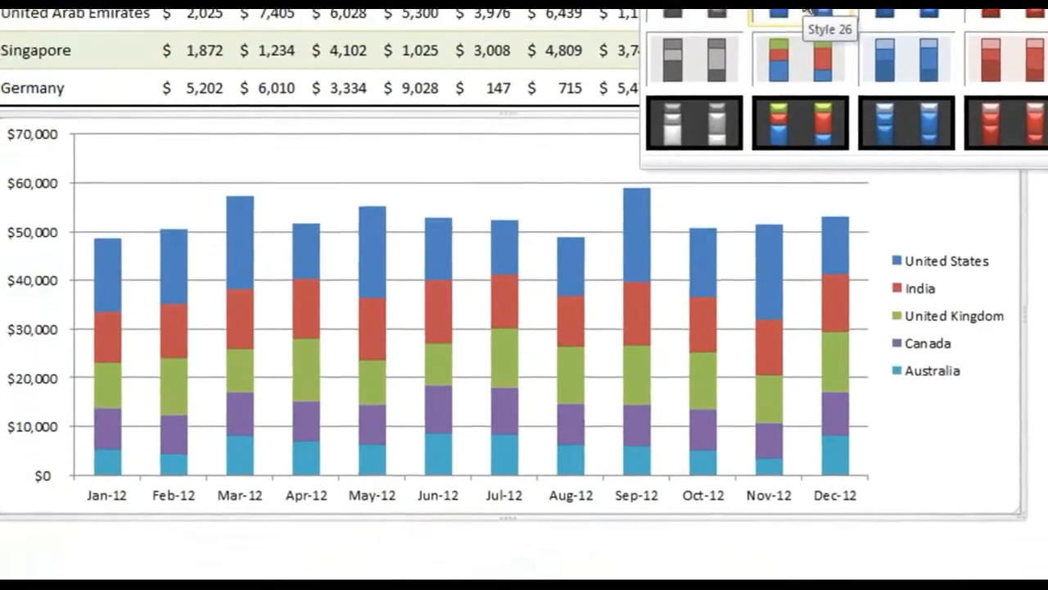
click(315, 289)
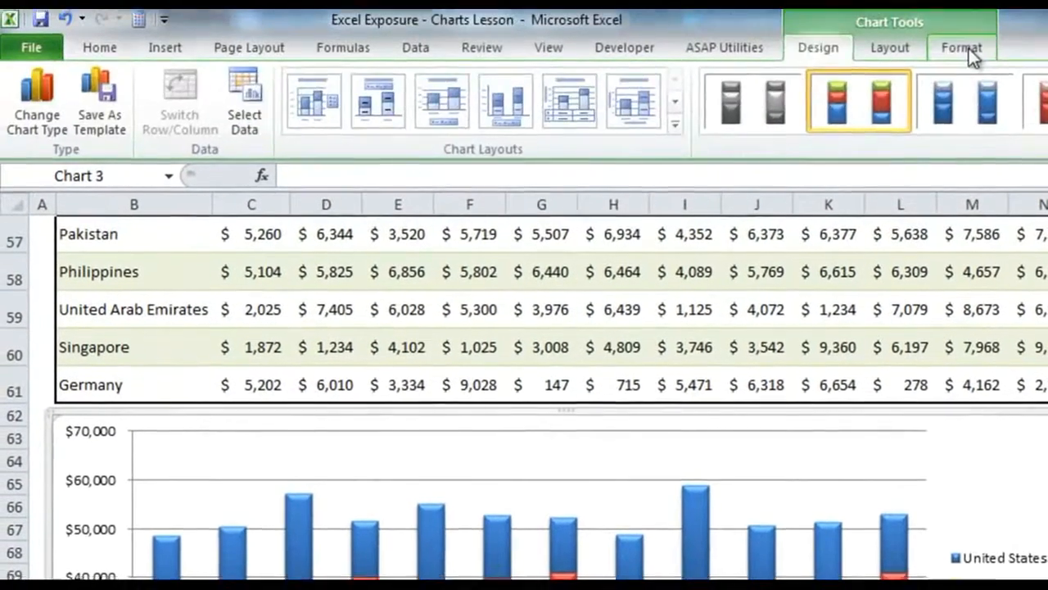
Step: Apply the shape style Subtle Effect - Olive Green, Accent 3 to the stacked column chart's chart area
click(962, 49)
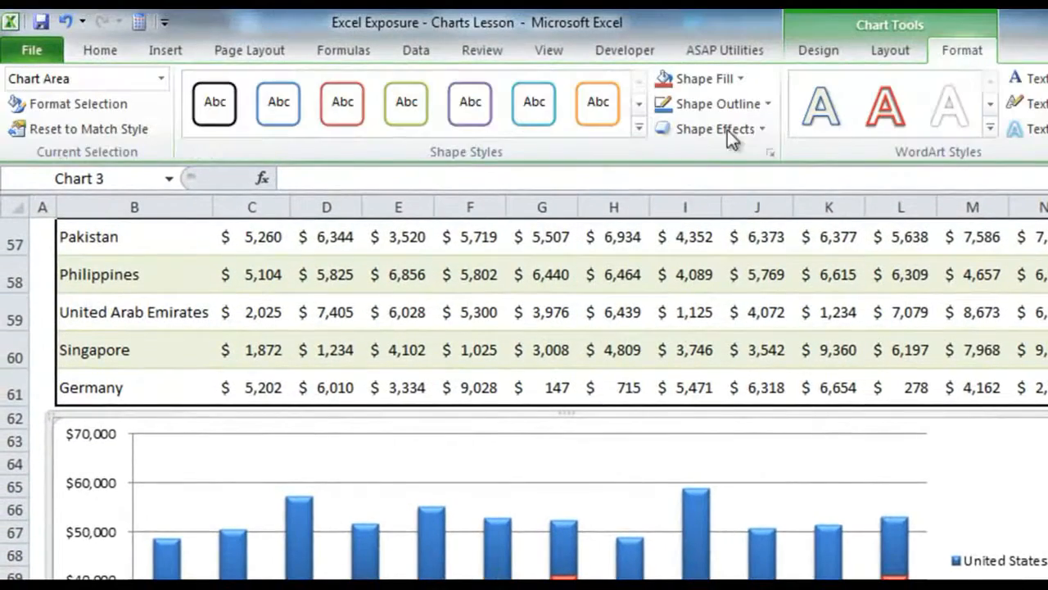
click(639, 127)
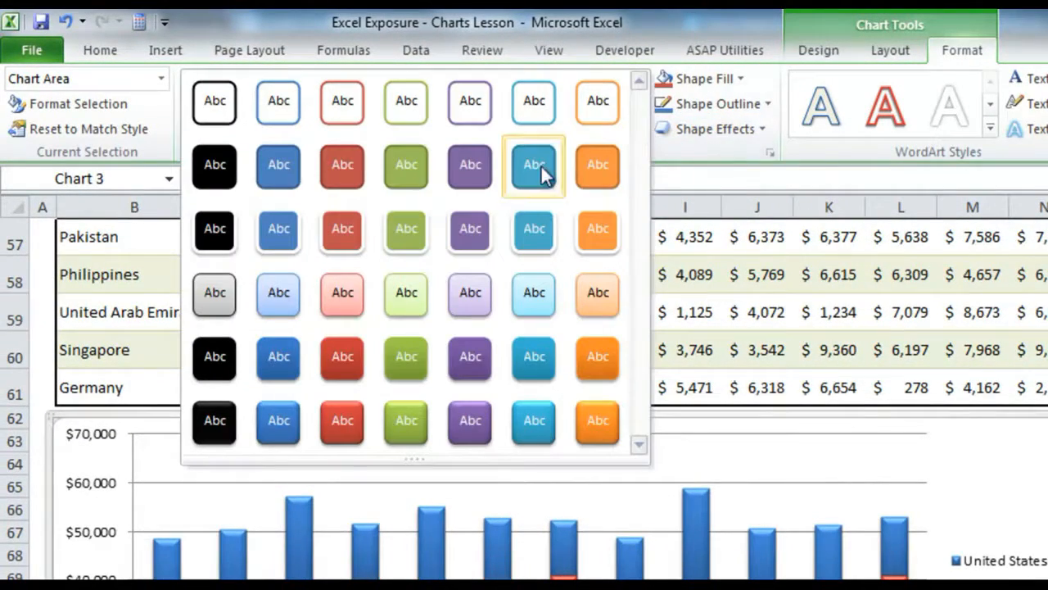
click(407, 292)
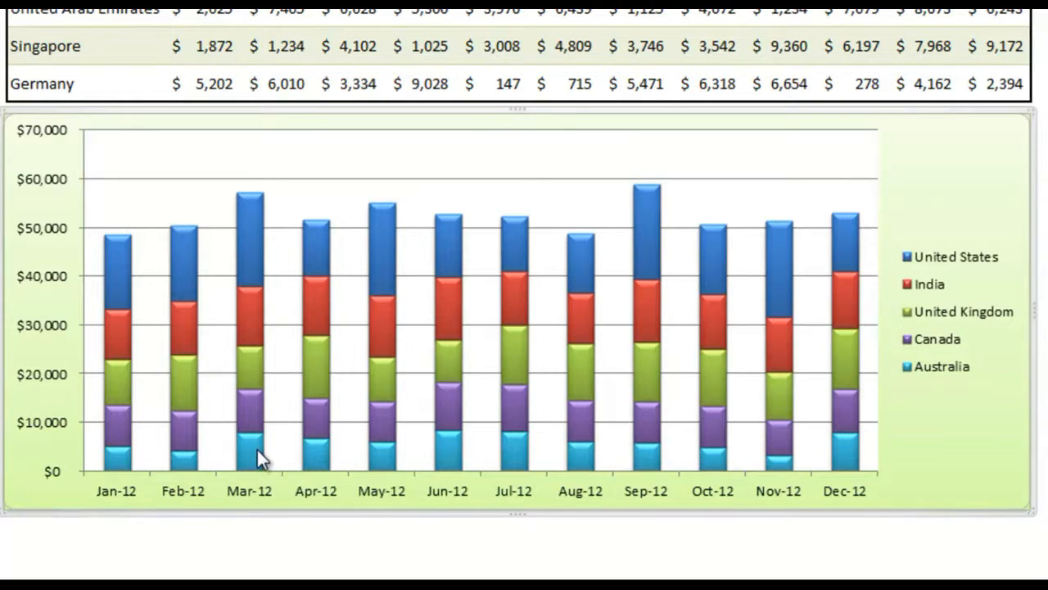
Step: Widen the stacked columns by setting the United States data series' gap width to 50%
mouse_move(257, 459)
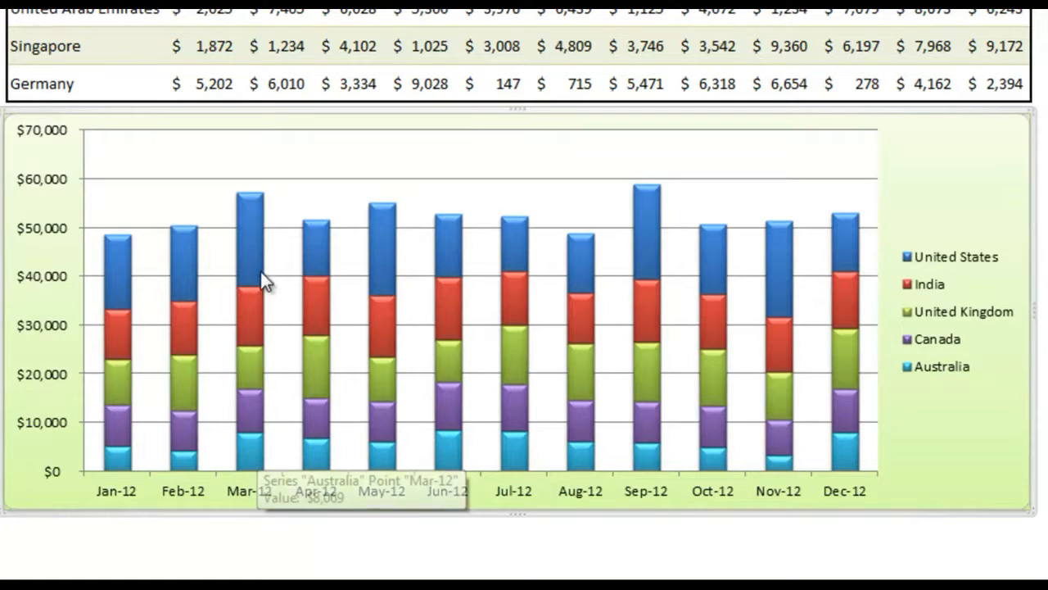
mouse_move(259, 235)
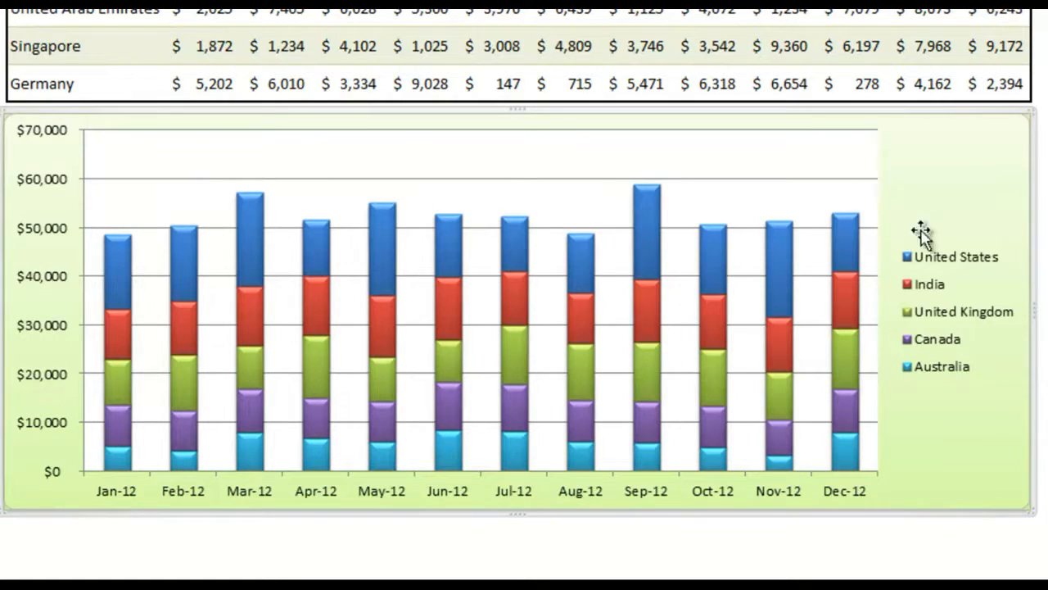
mouse_move(845, 238)
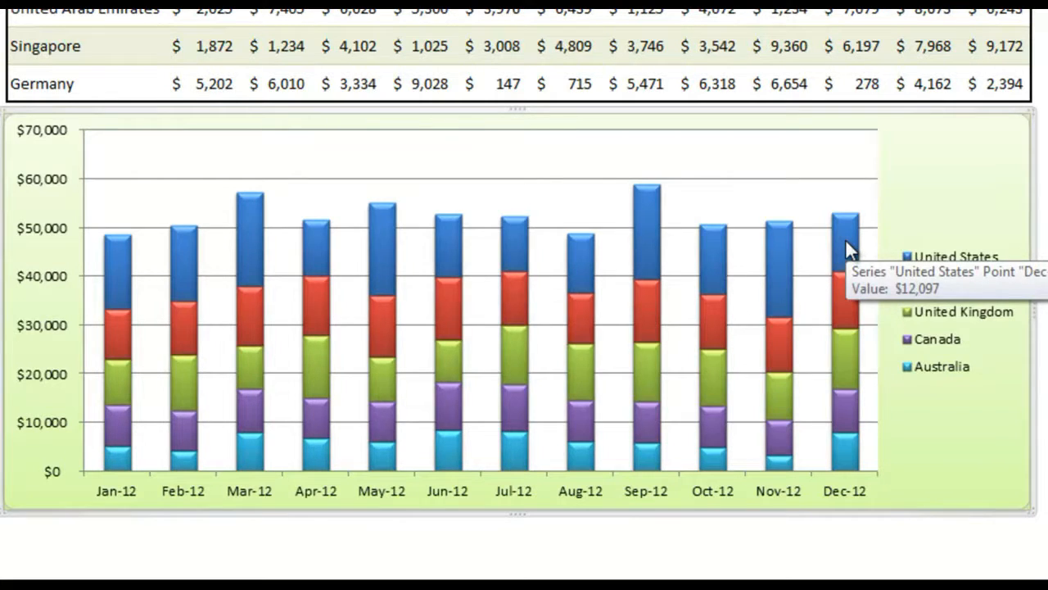
click(845, 238)
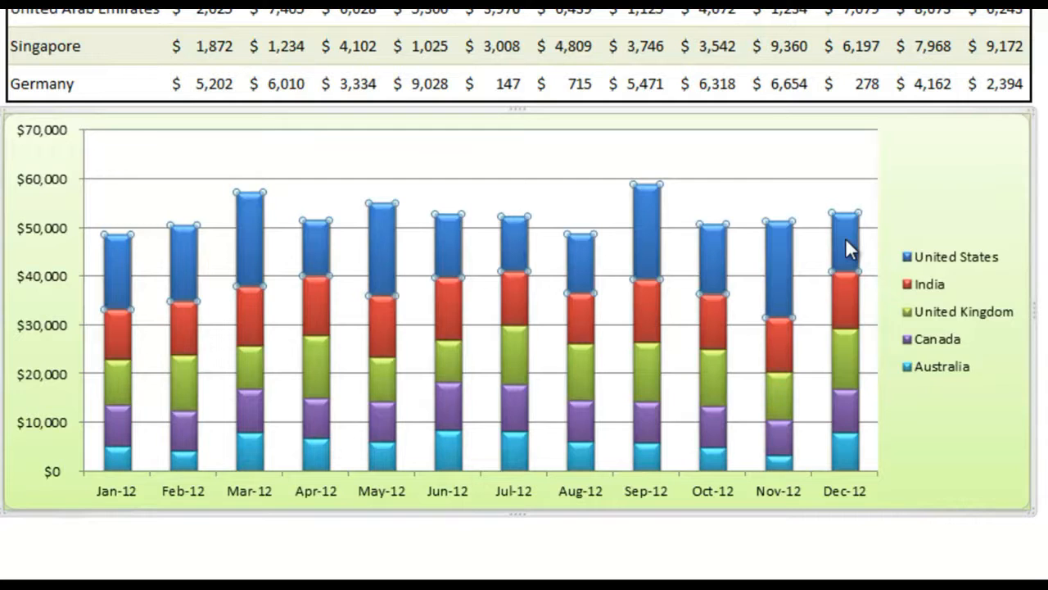
right_click(845, 238)
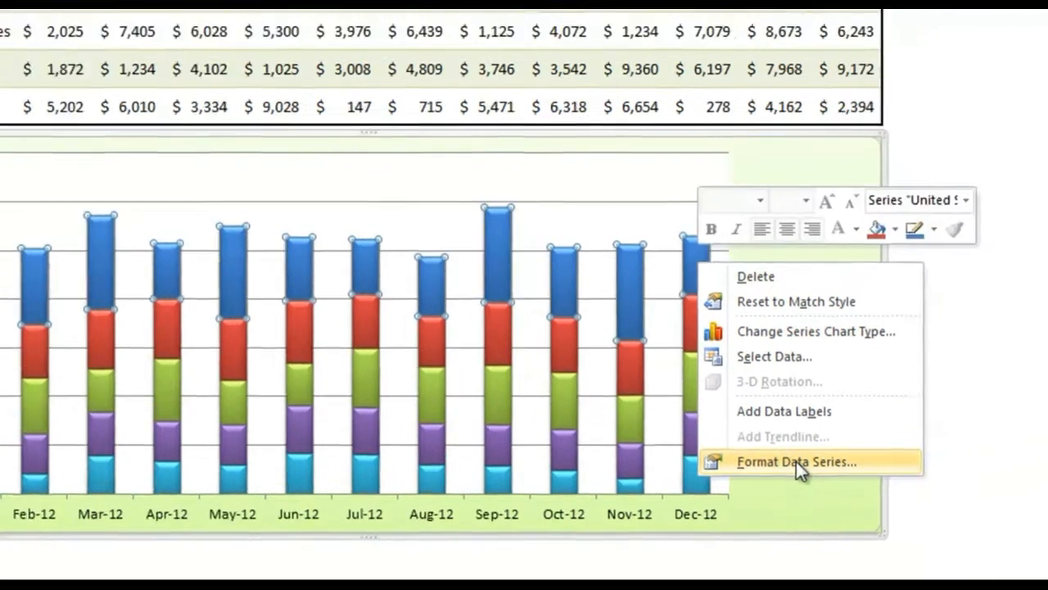
click(945, 439)
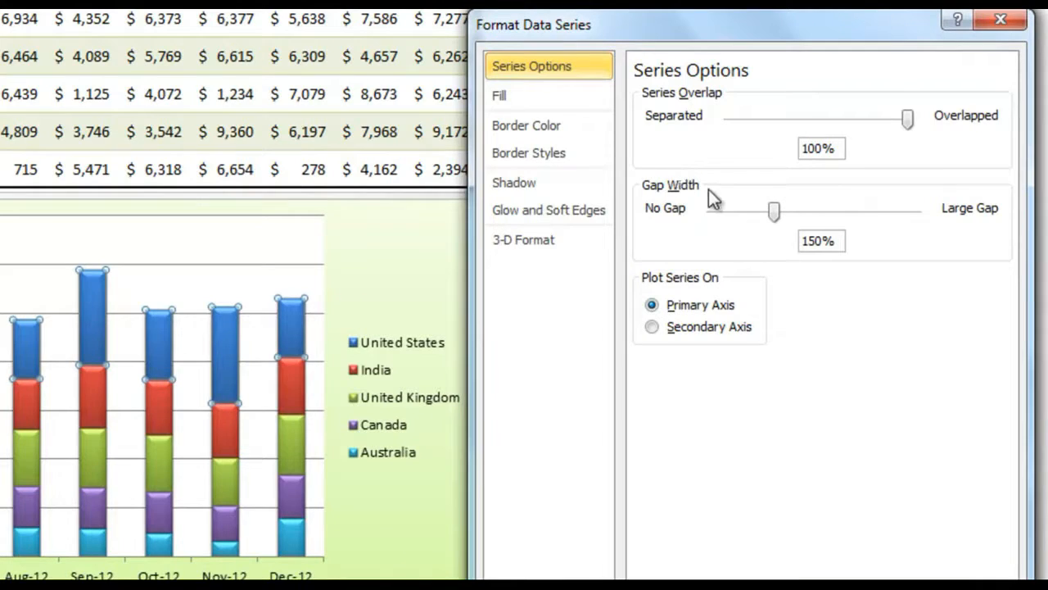
drag(772, 214, 852, 210)
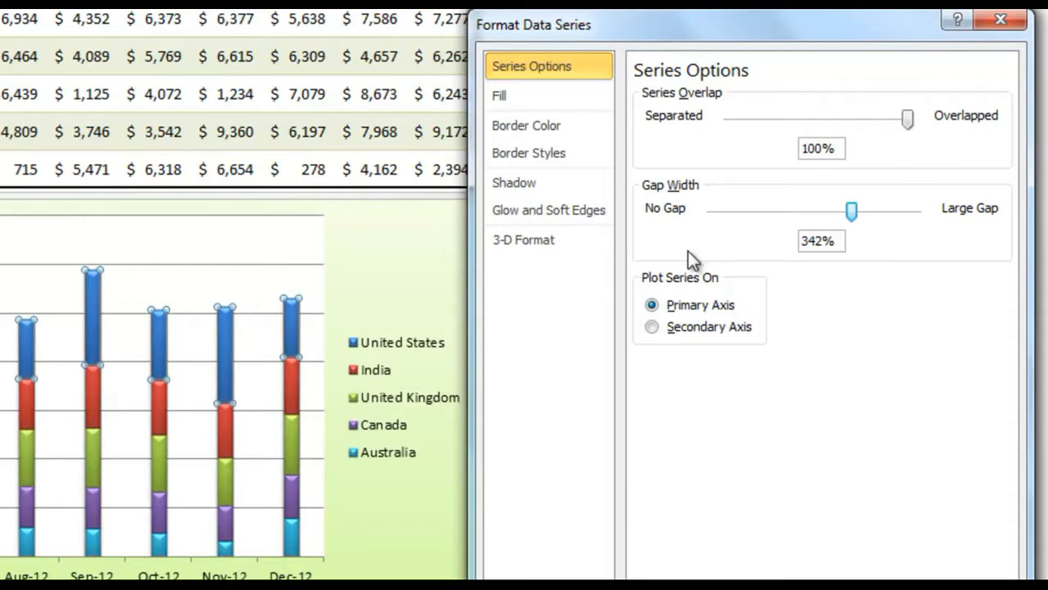
drag(852, 211, 736, 213)
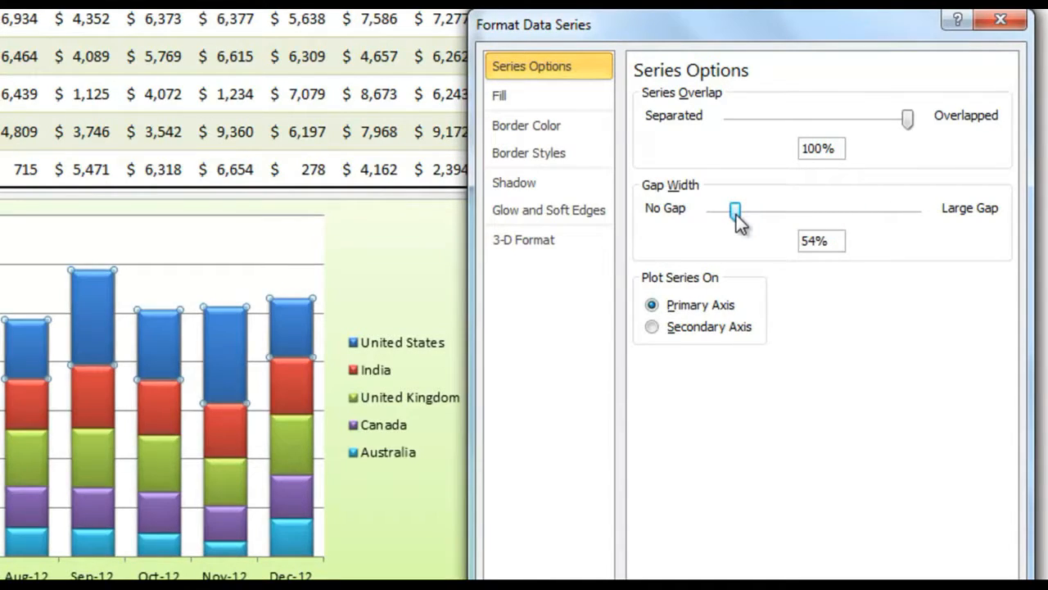
click(816, 240)
key(BackSpace)
text(0)
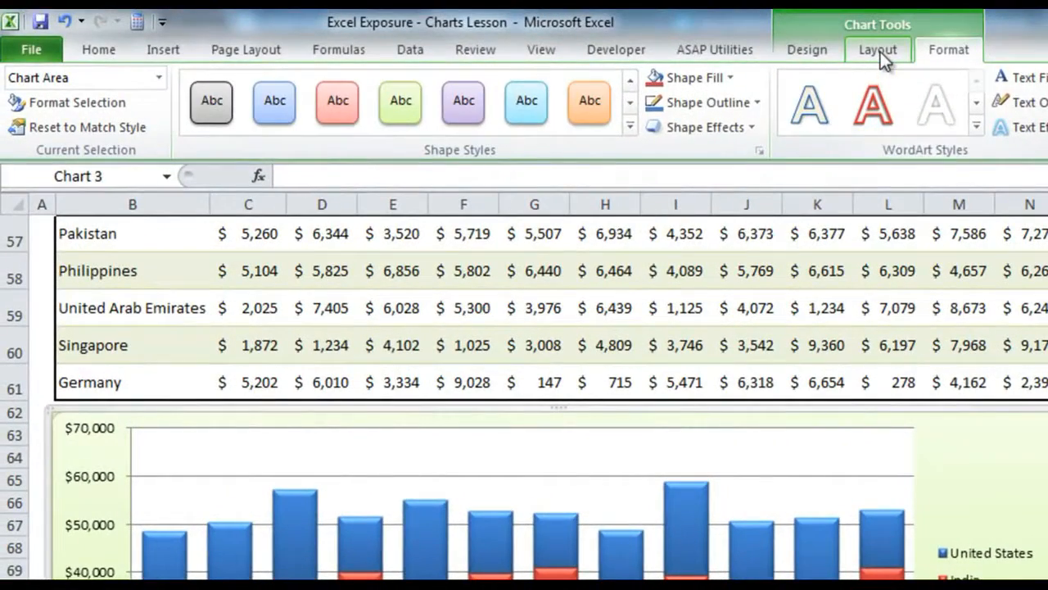
Step: Add a chart title above the stacked column chart's plot area and stretch the chart taller
click(880, 52)
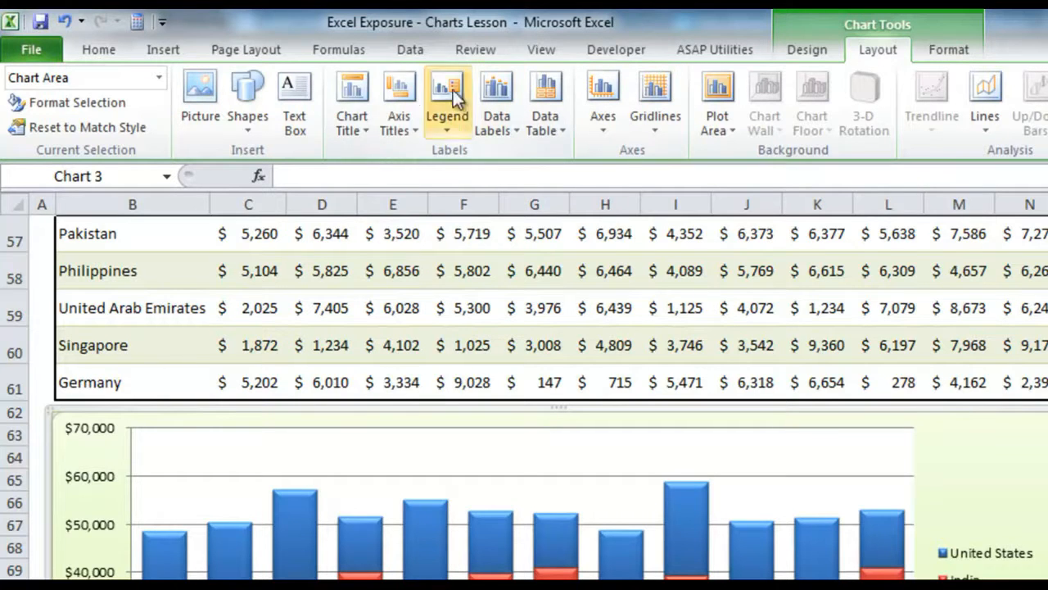
click(354, 102)
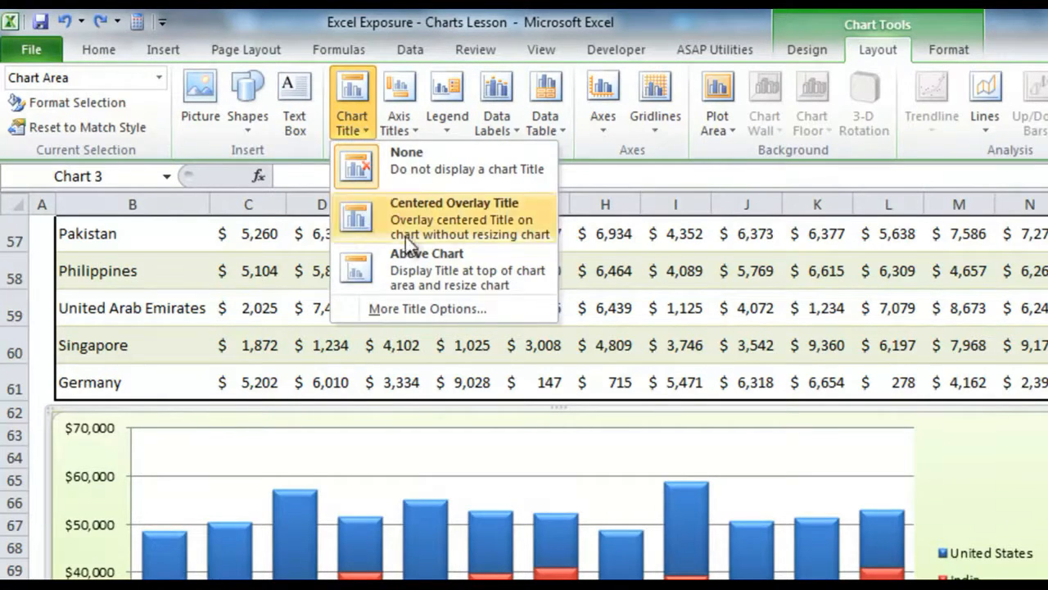
click(399, 225)
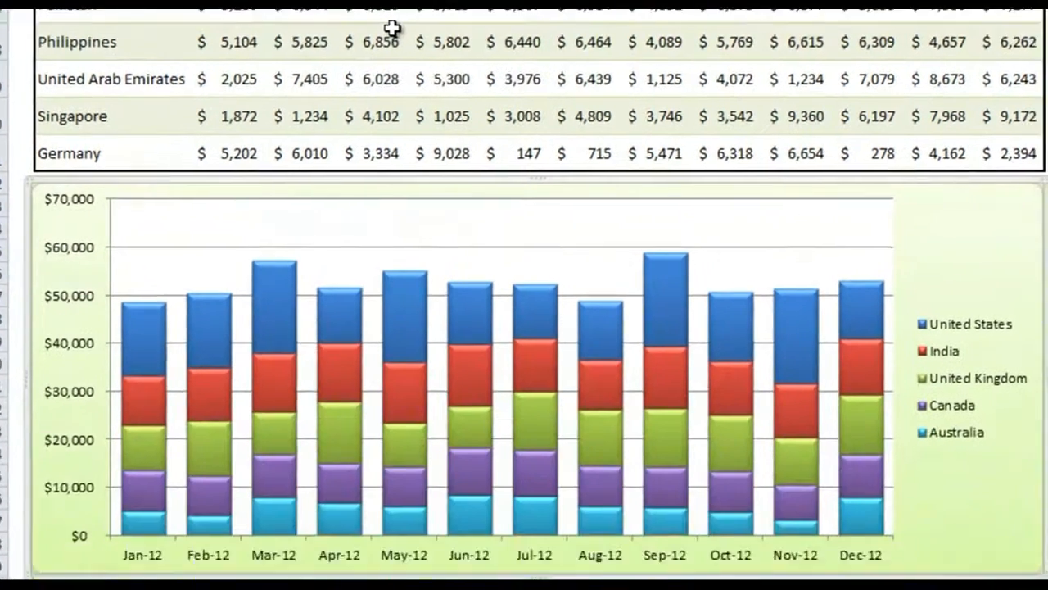
drag(541, 569, 540, 589)
drag(534, 519, 536, 572)
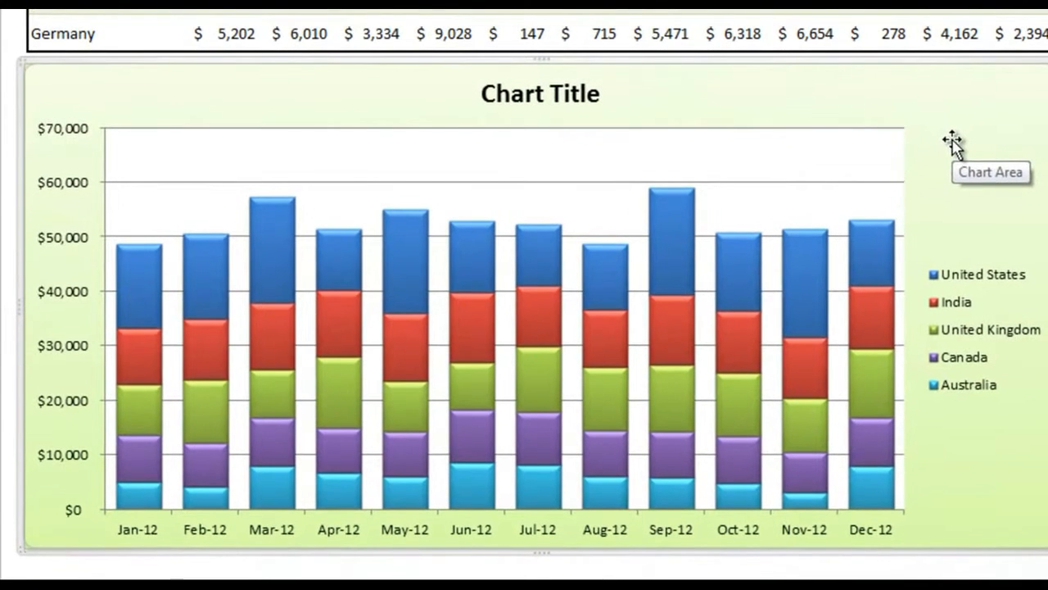
Step: Replace the stacked column chart's placeholder title with "Sales for Top Five Countries By Month"
click(537, 121)
double_click(547, 88)
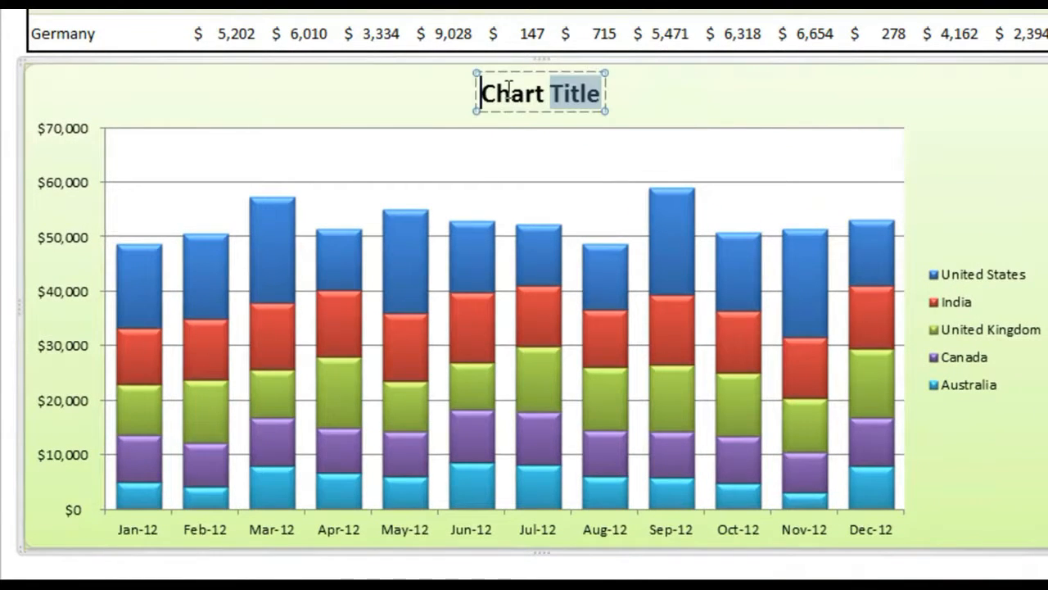
click(611, 95)
key(ctrl+a)
key(BackSpace)
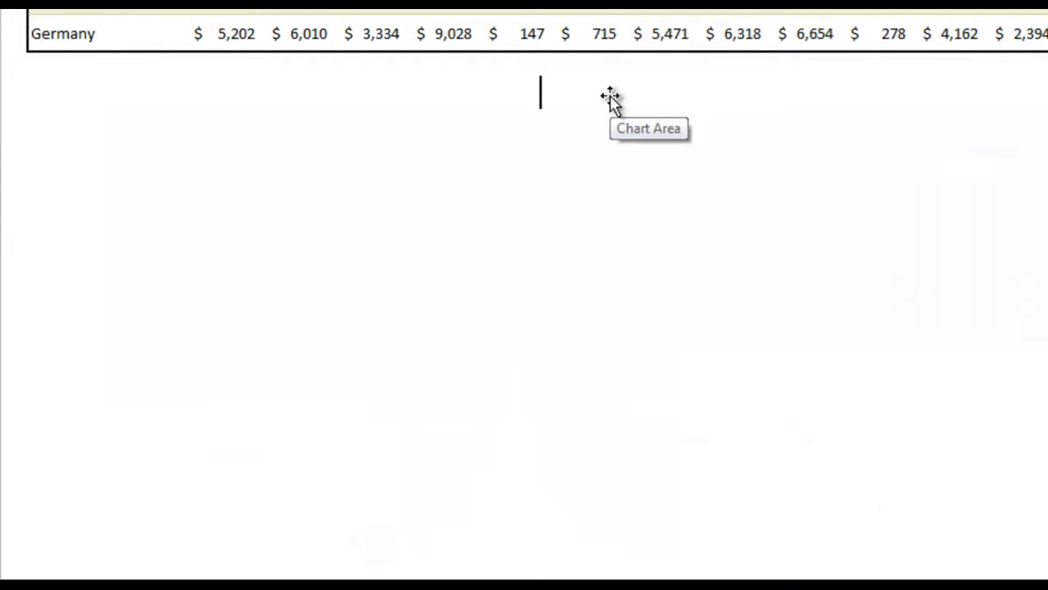
text(Sales for)
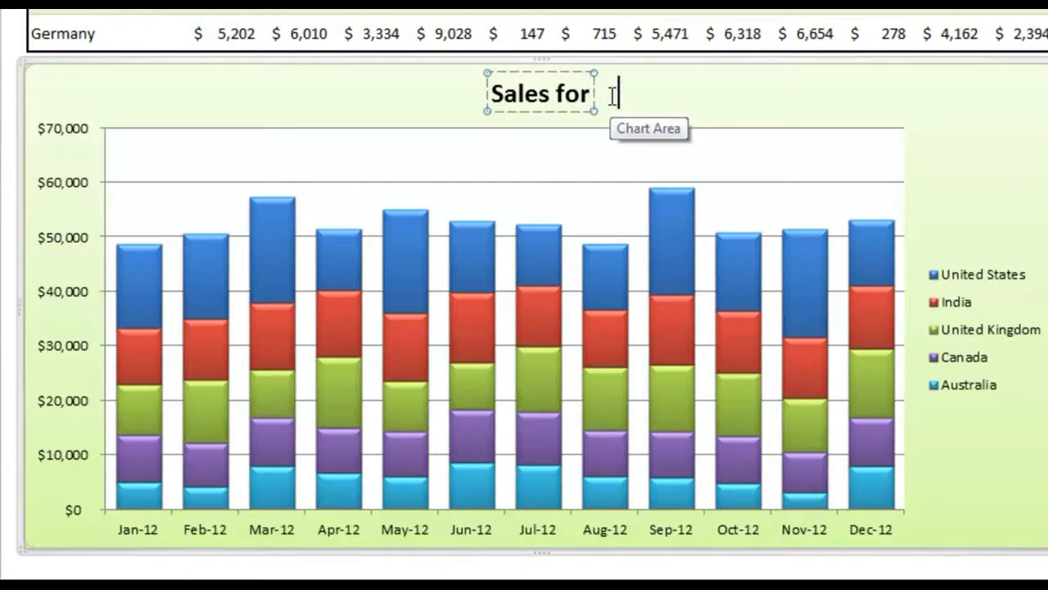
text( the year Countries)
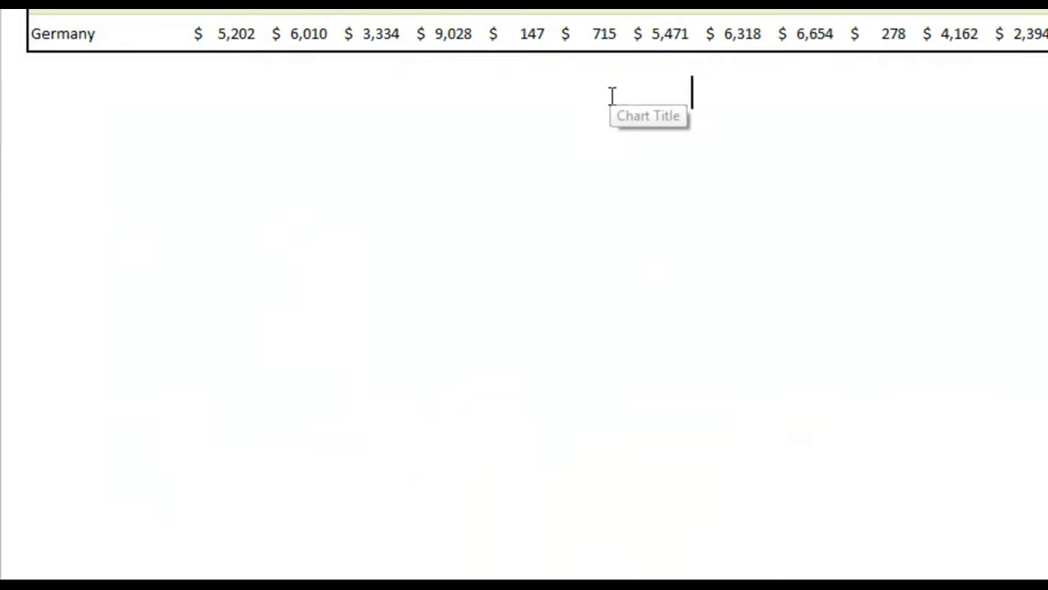
text( By Month)
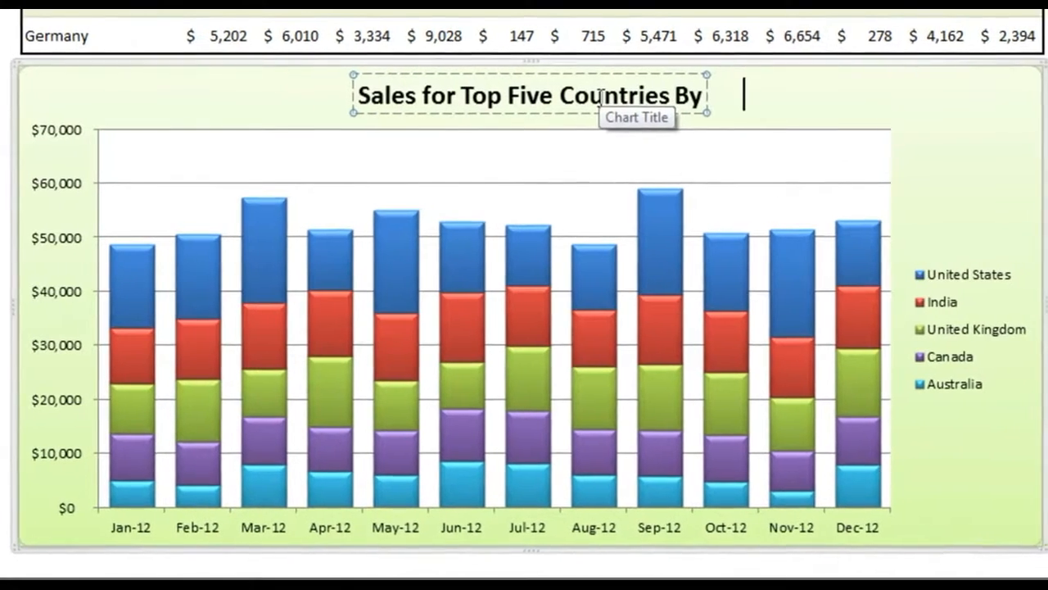
key(Escape)
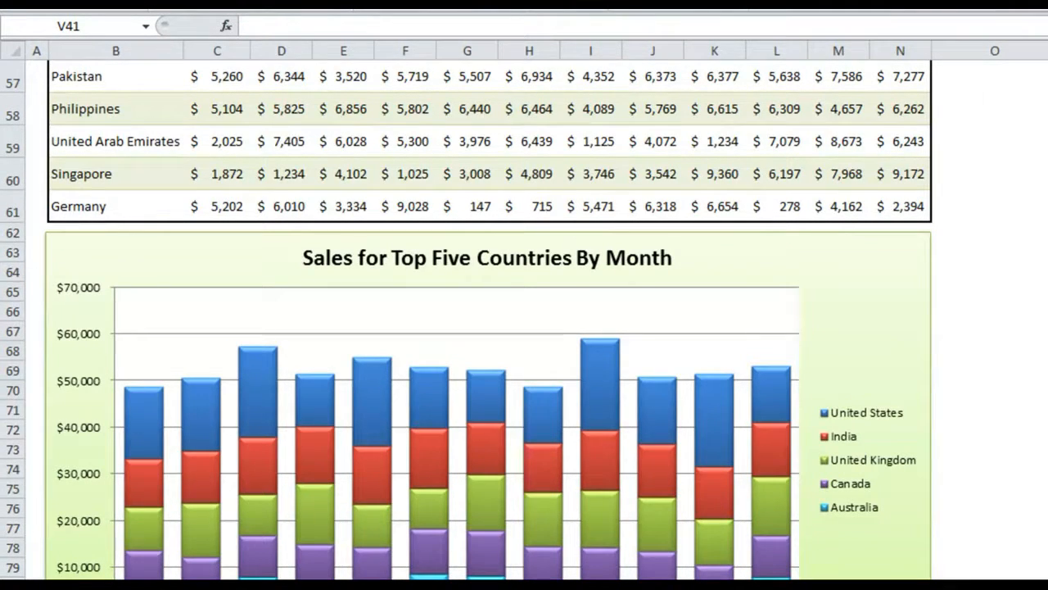
Step: Insert a line sparkline in cell O52 from the United States monthly sales, Jan-12 to Dec-12, in the Sales Distribution by Country table
scroll(524, 320, up, 4)
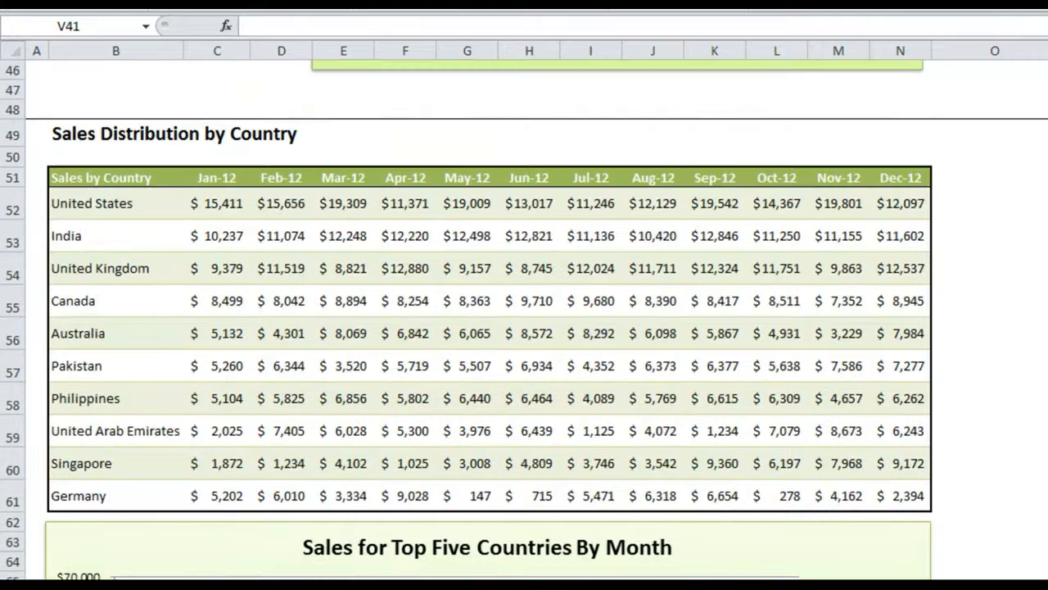
click(976, 210)
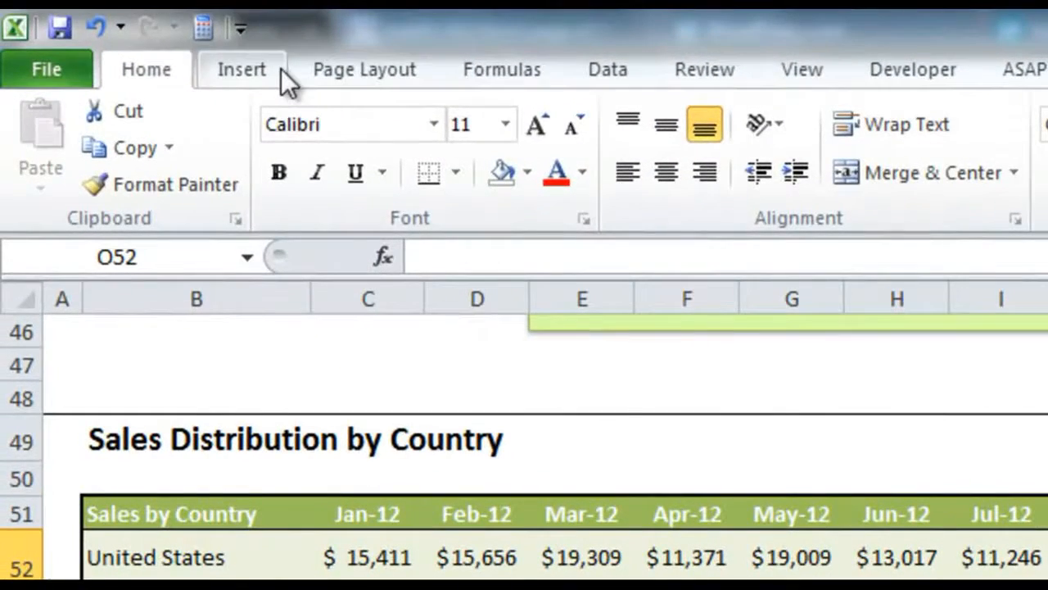
click(215, 32)
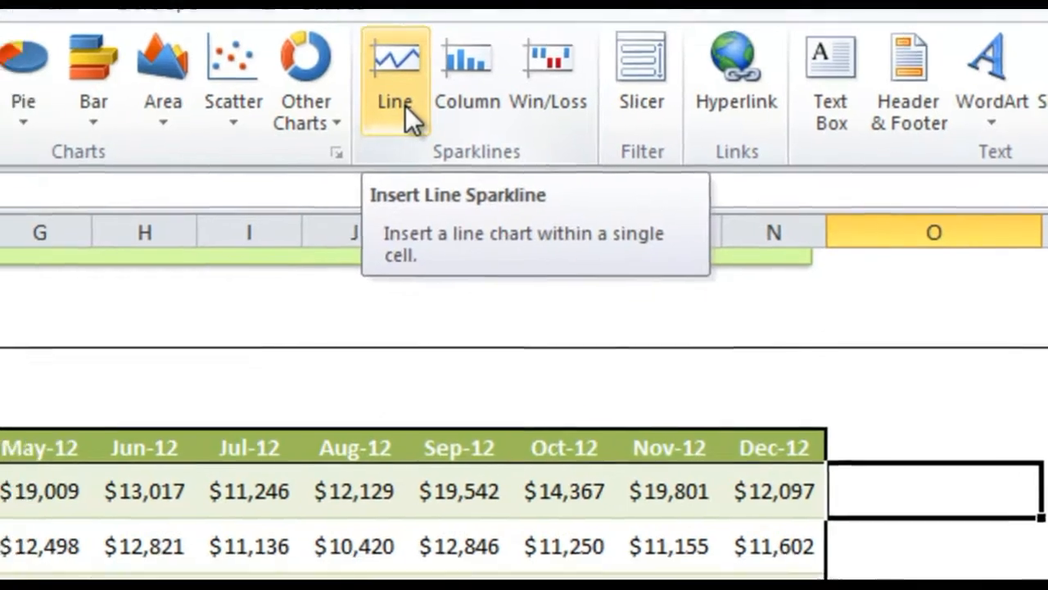
click(371, 127)
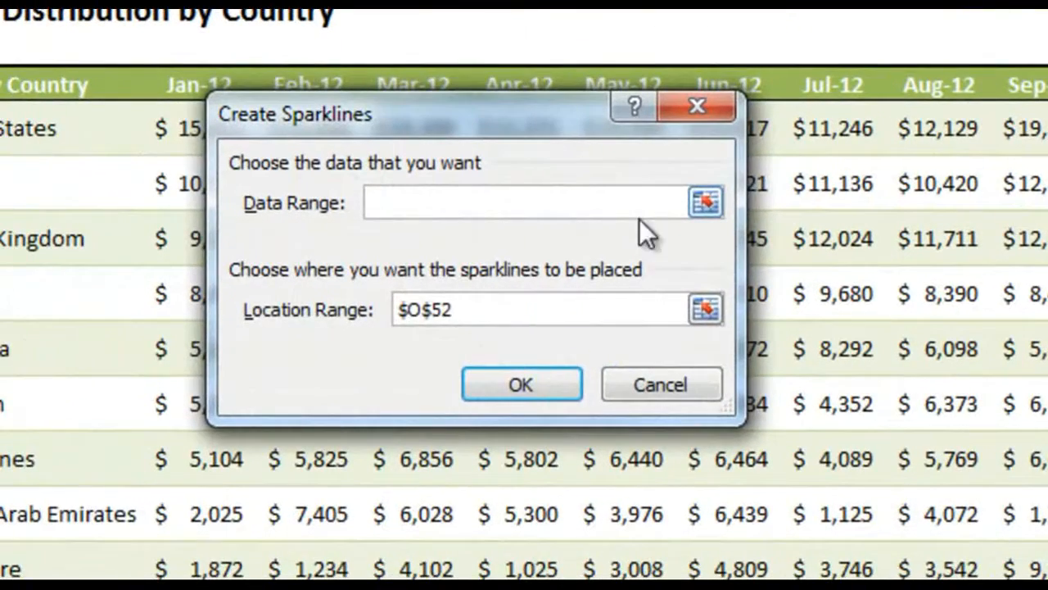
click(710, 203)
drag(230, 138, 624, 111)
drag(595, 144, 932, 155)
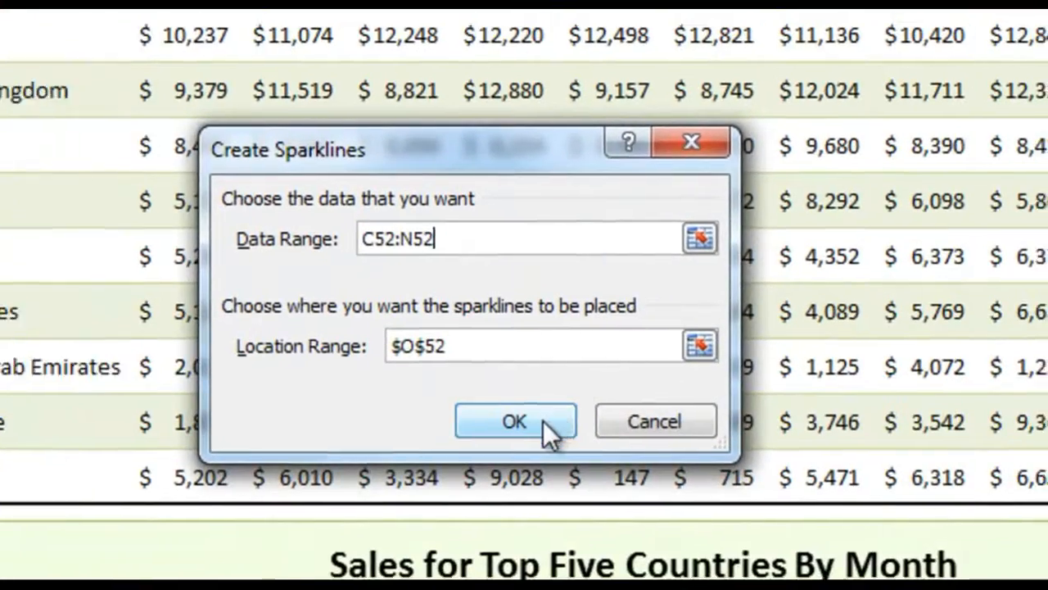
click(524, 446)
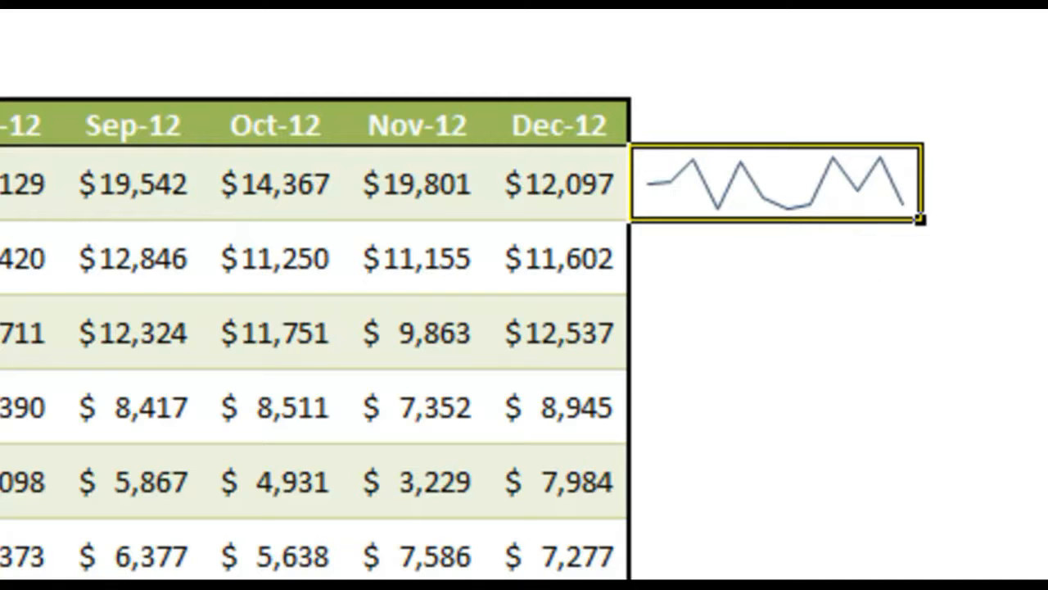
Step: Fill the sparkline down the column to Germany's row and select the whole sparkline range O52:O61
drag(929, 222, 1014, 575)
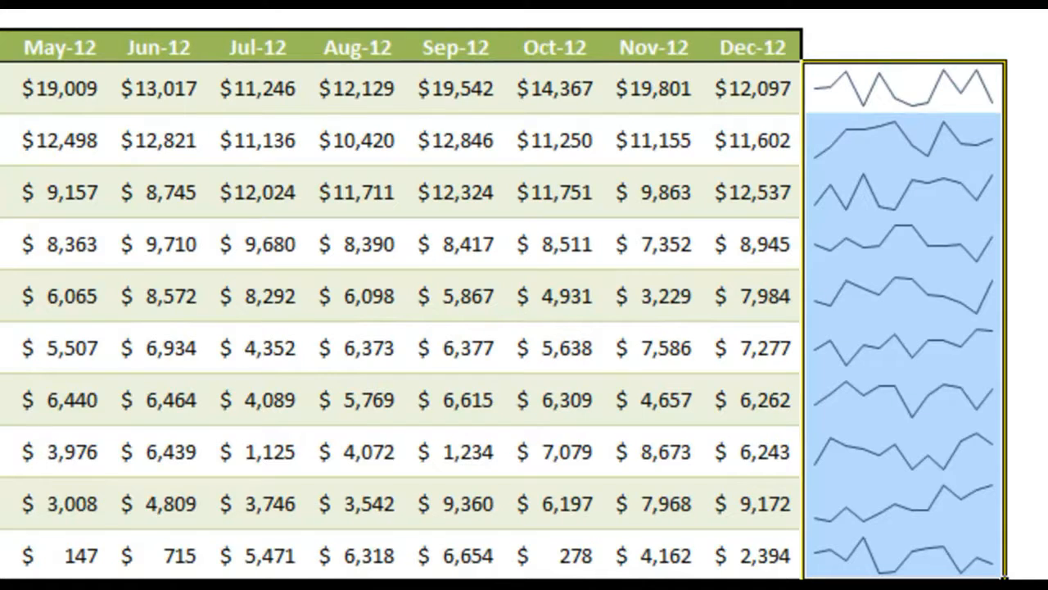
click(1029, 88)
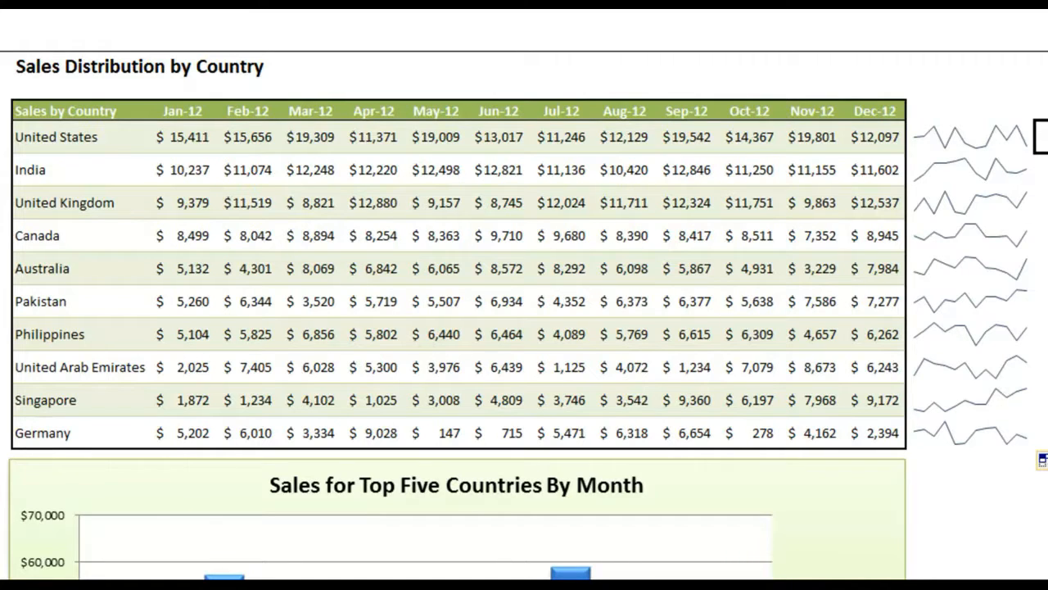
click(986, 143)
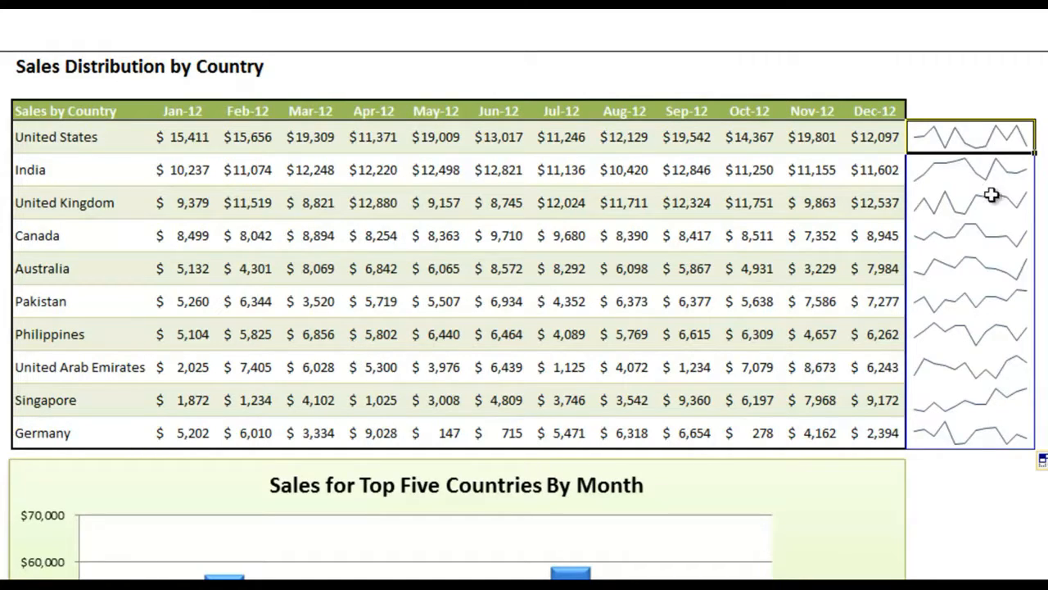
shift+click(981, 429)
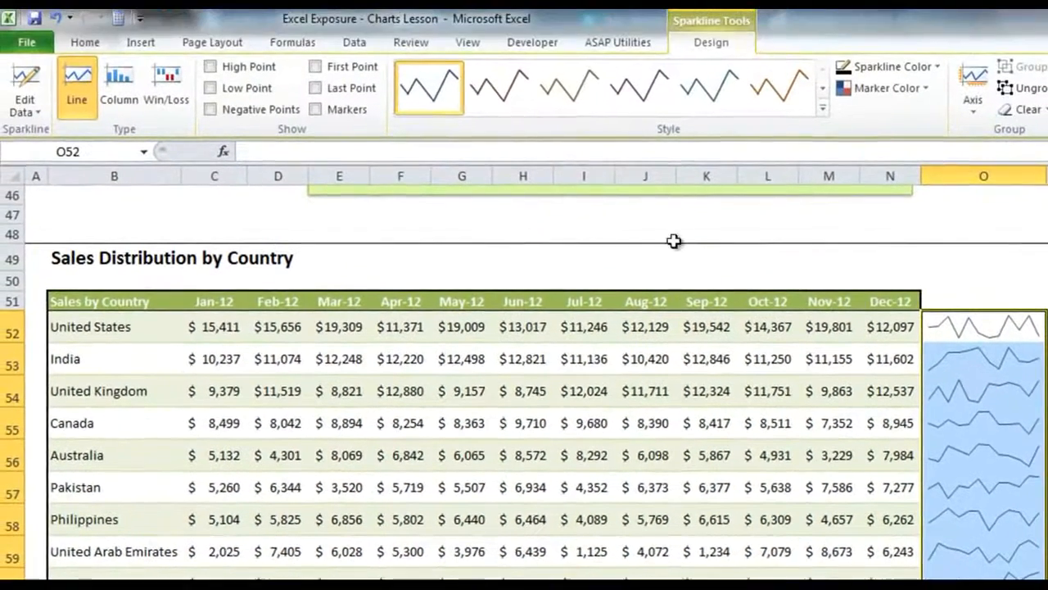
Step: Mark the high and low points on the sparklines and apply the green line style with a green high marker and red low marker
click(580, 97)
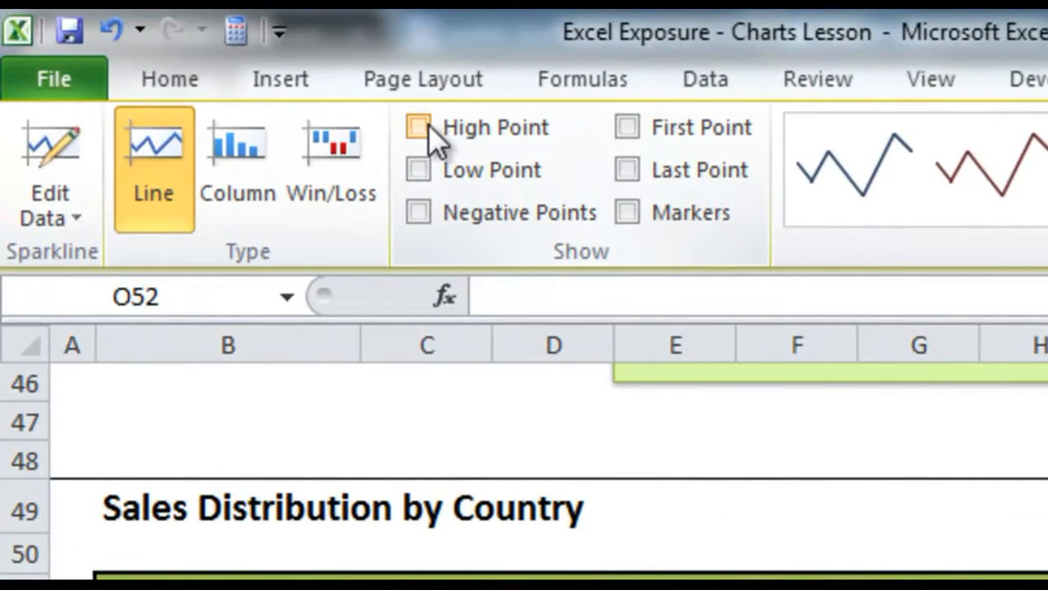
click(428, 124)
click(419, 170)
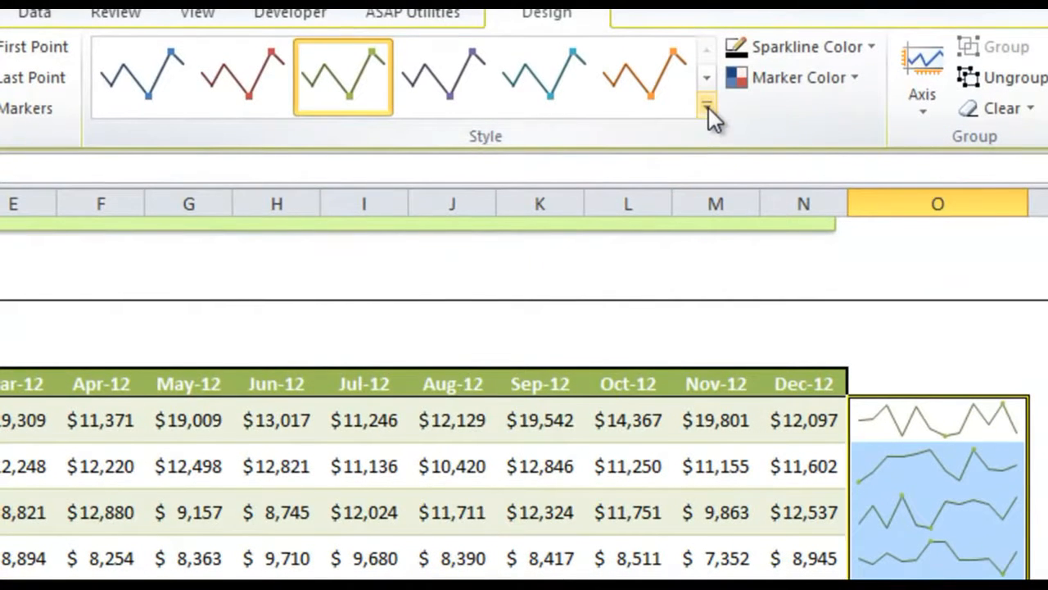
click(709, 107)
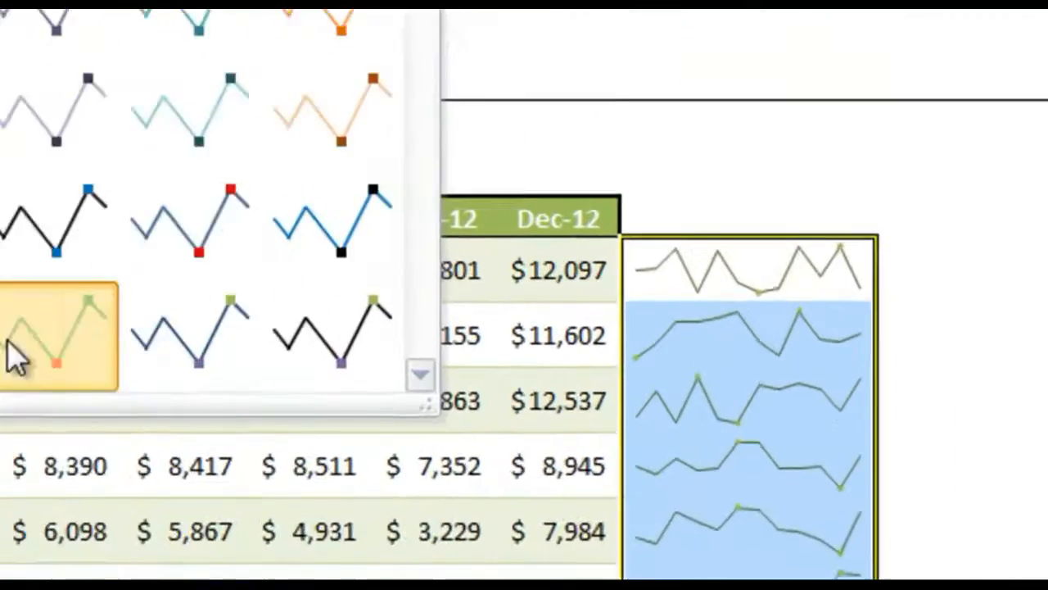
click(418, 481)
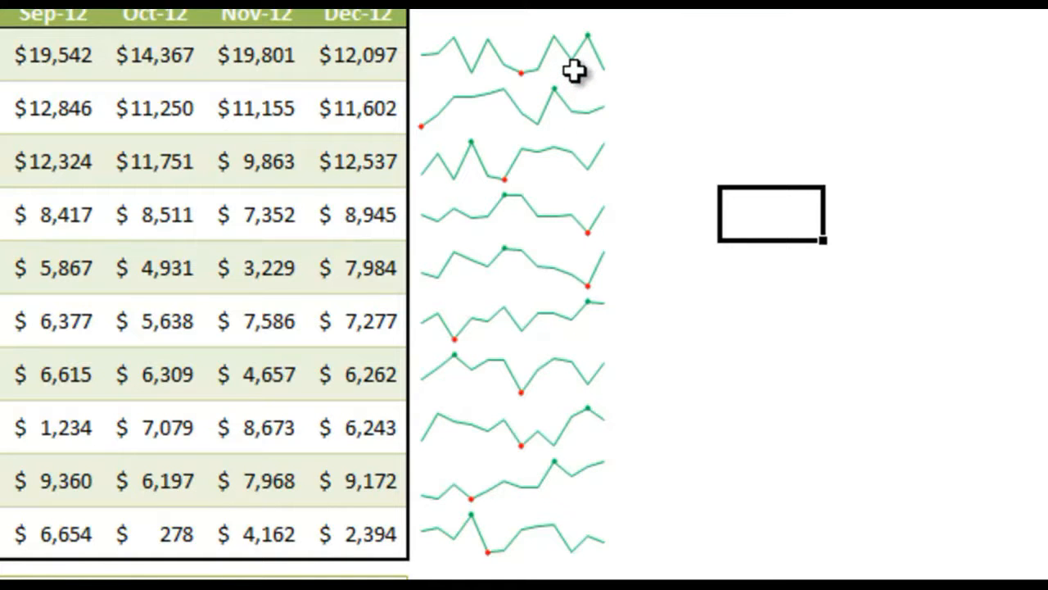
Step: Set both the vertical axis minimum and maximum to Same for All Sparklines across the United States to Germany sparklines
click(519, 59)
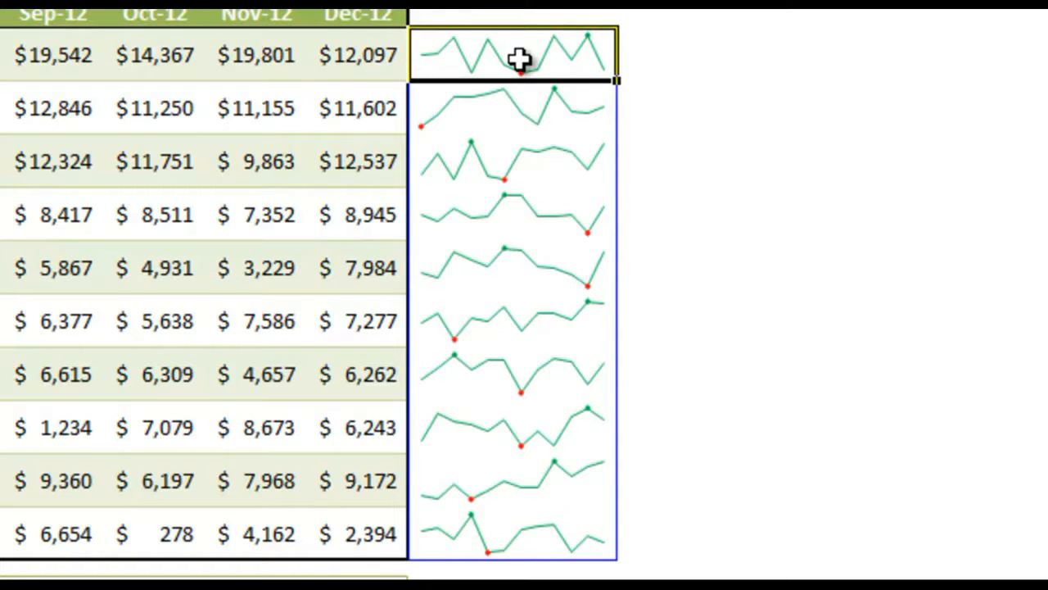
click(488, 538)
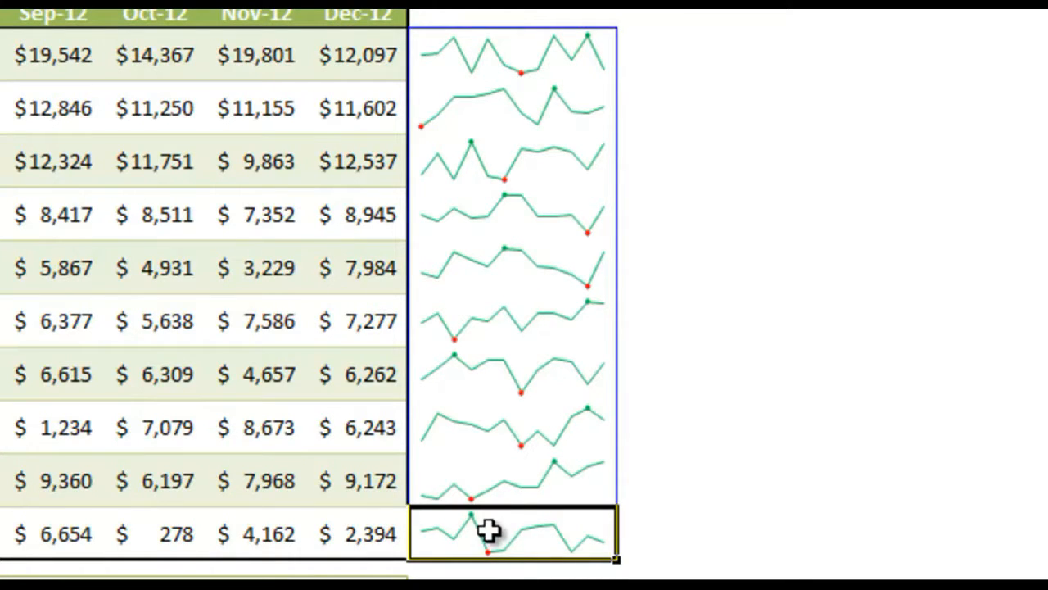
click(558, 53)
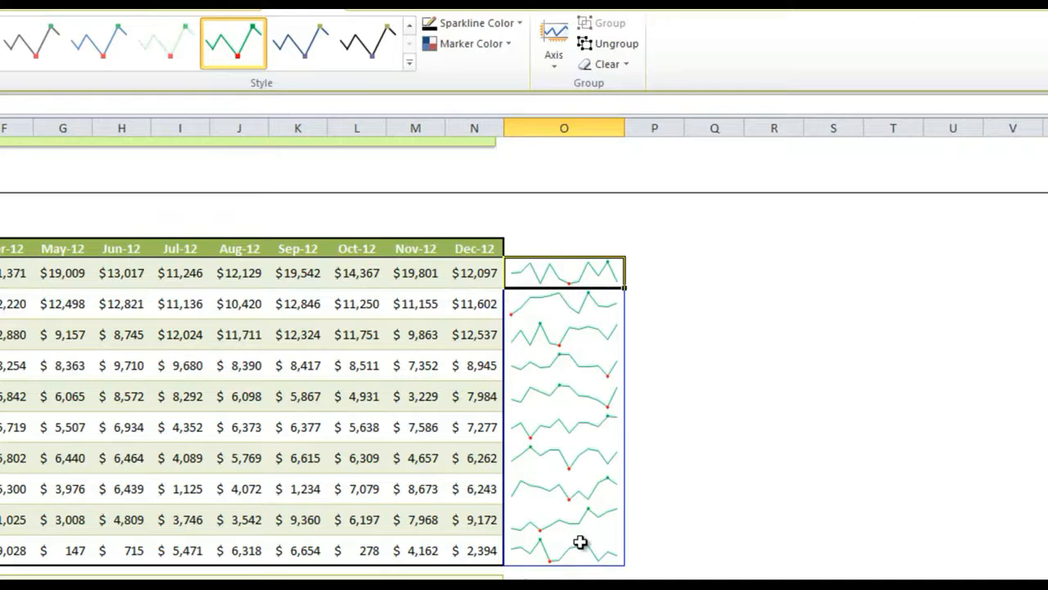
shift+click(577, 547)
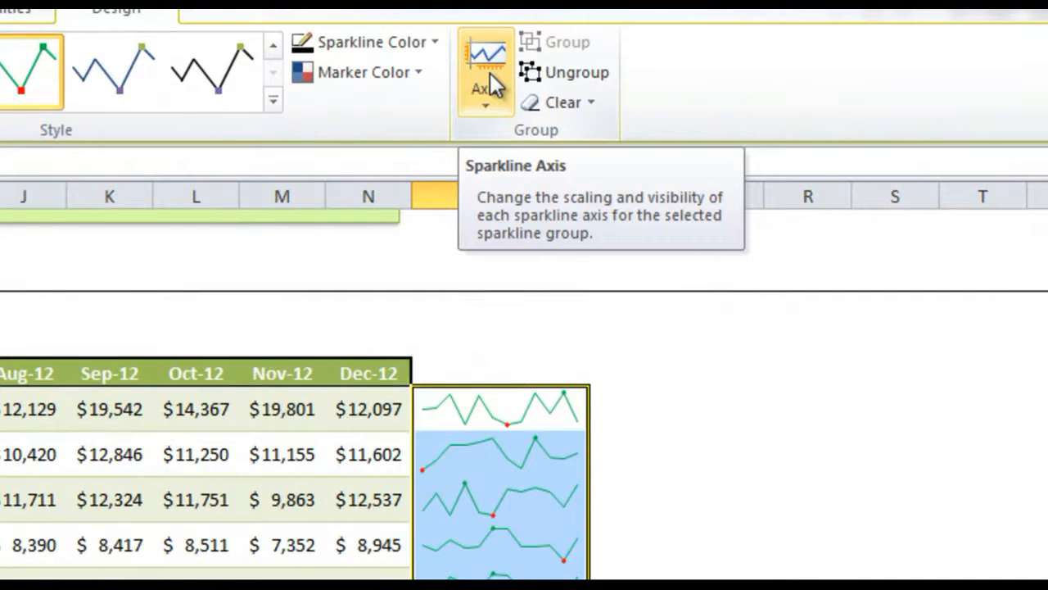
click(489, 73)
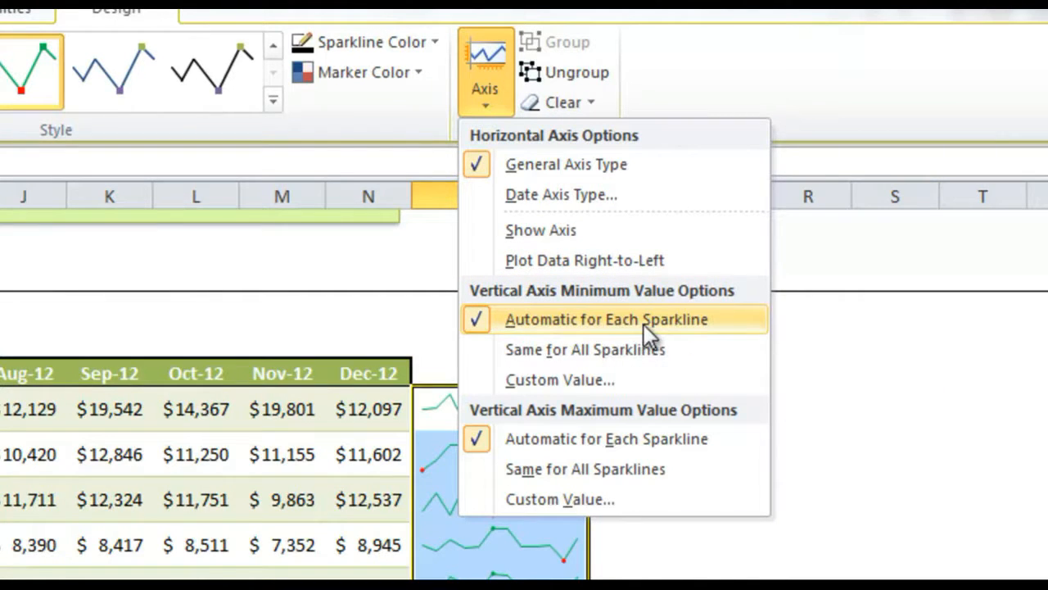
click(579, 347)
click(496, 69)
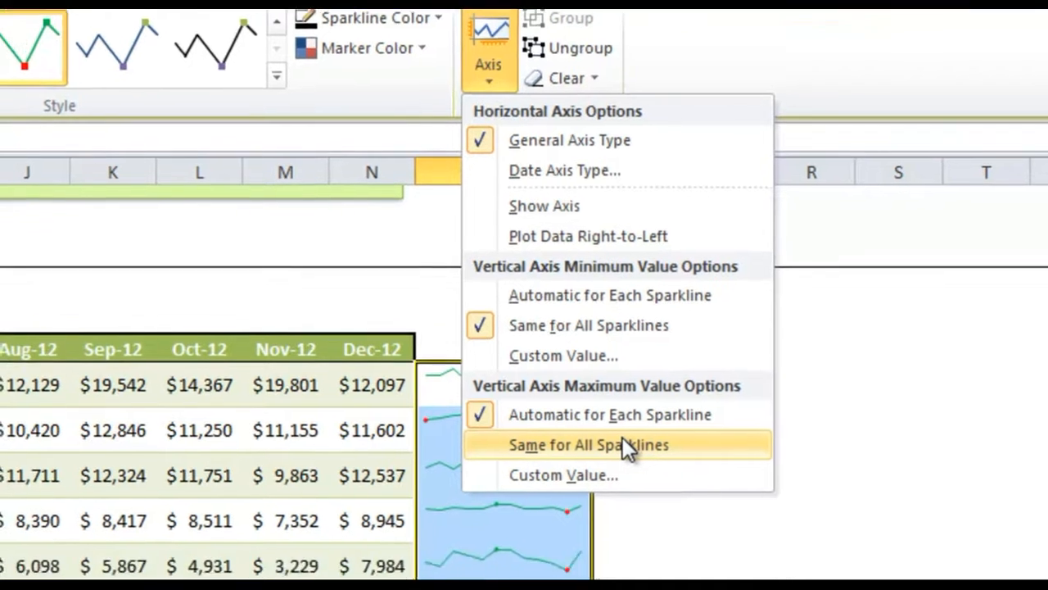
click(620, 467)
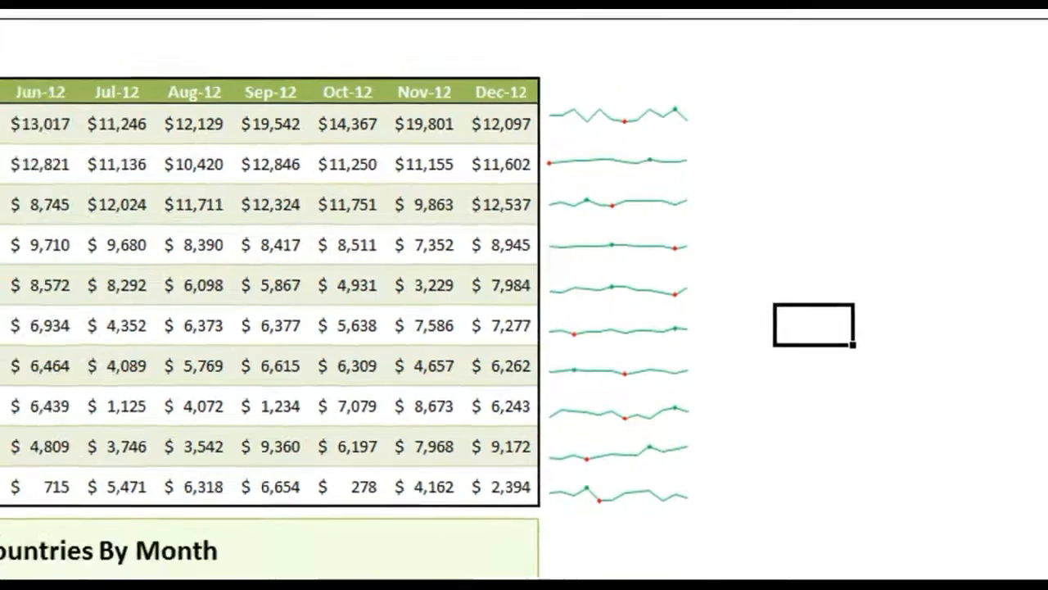
Step: Review the whole sheet from the Total Sales by Month line chart through the pie chart and sparklines to the stacked column chart
scroll(524, 311, up, 8)
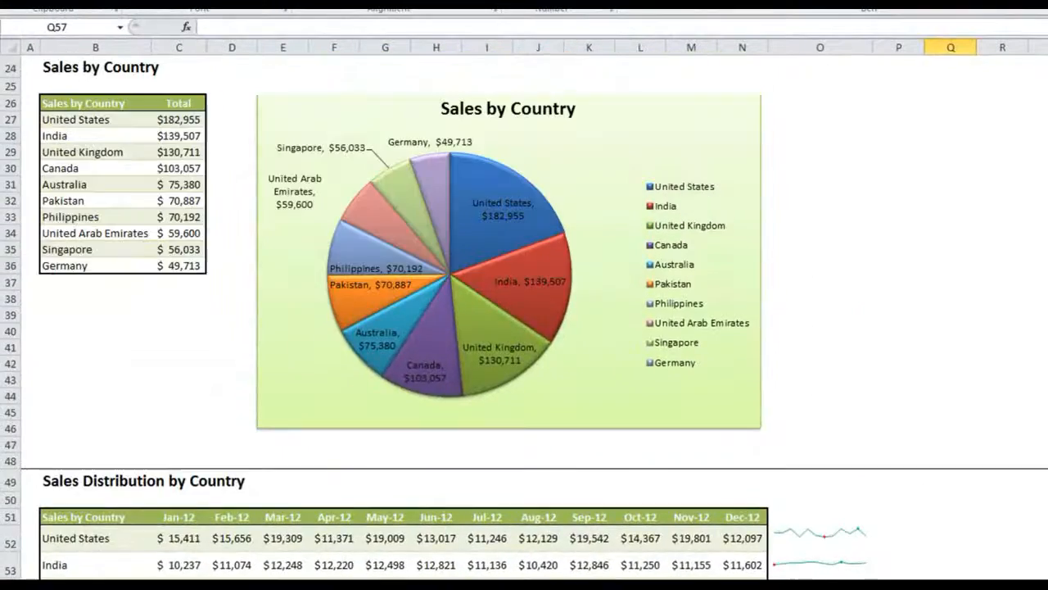
scroll(524, 311, up, 8)
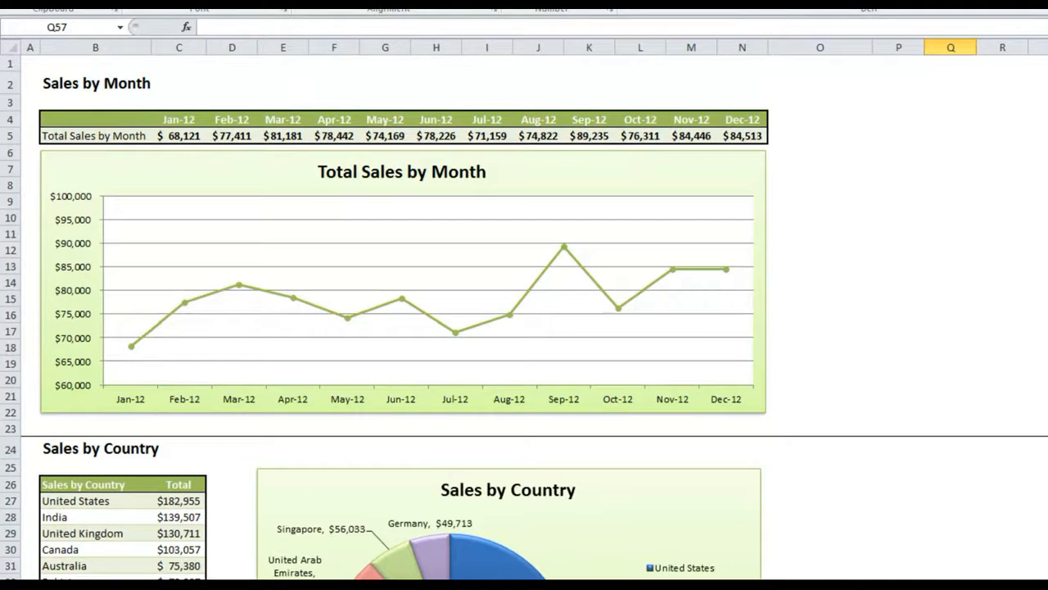
scroll(524, 319, down, 6)
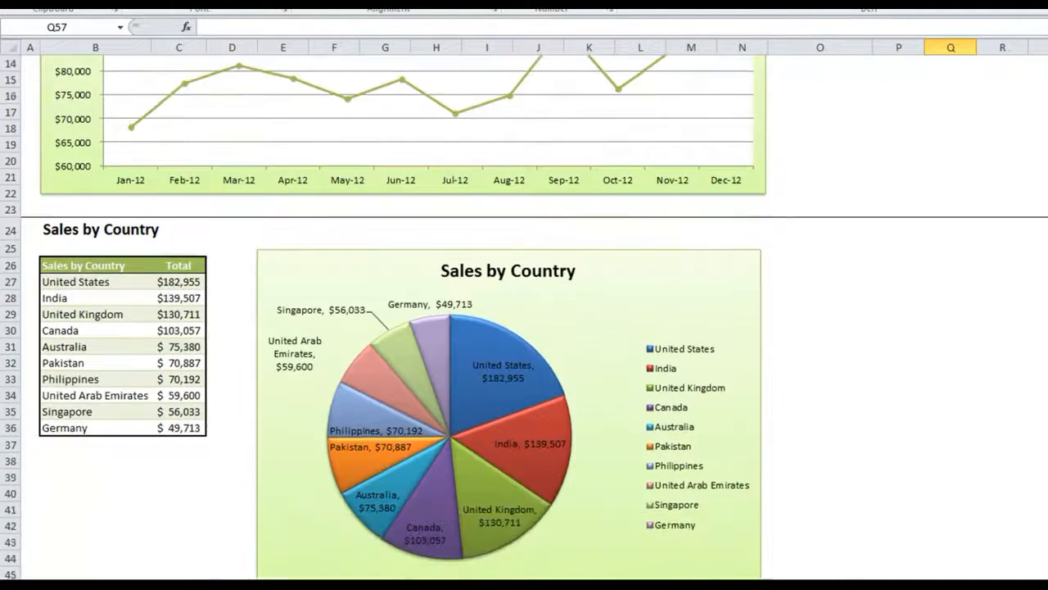
scroll(524, 319, down, 5)
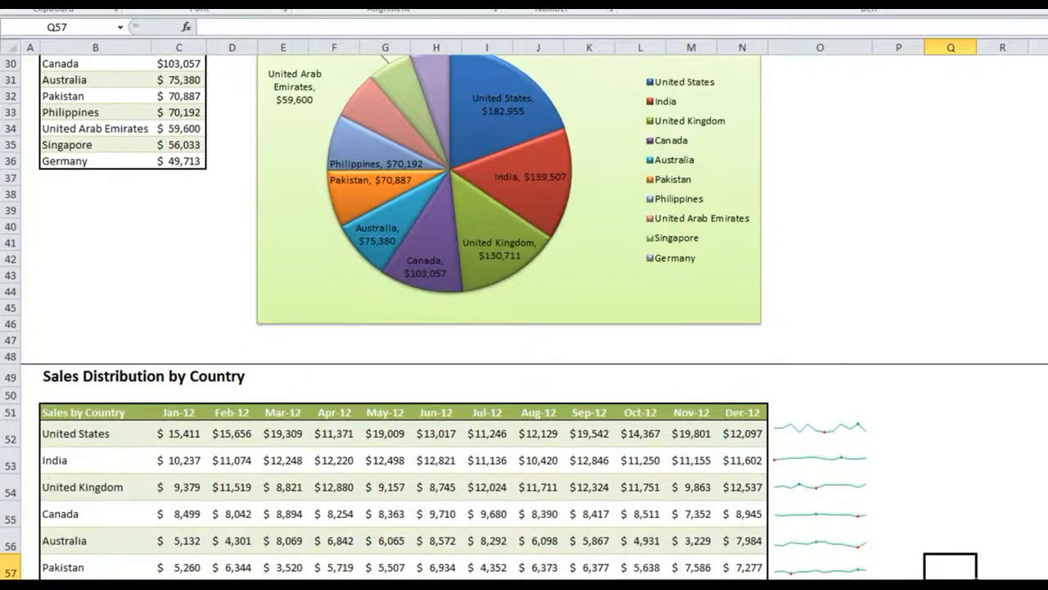
scroll(524, 319, down, 5)
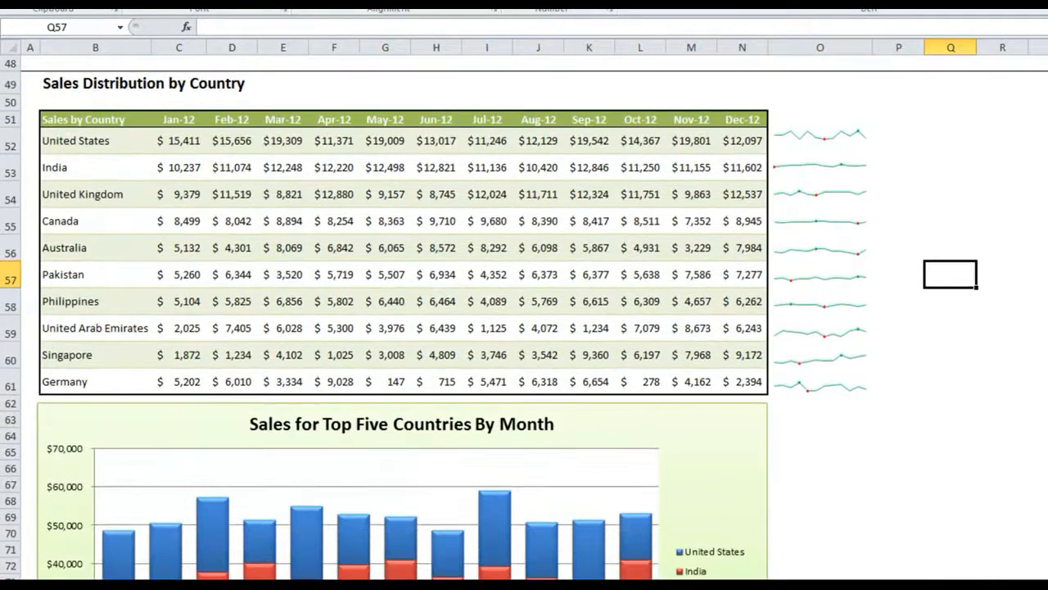
scroll(524, 320, down, 1)
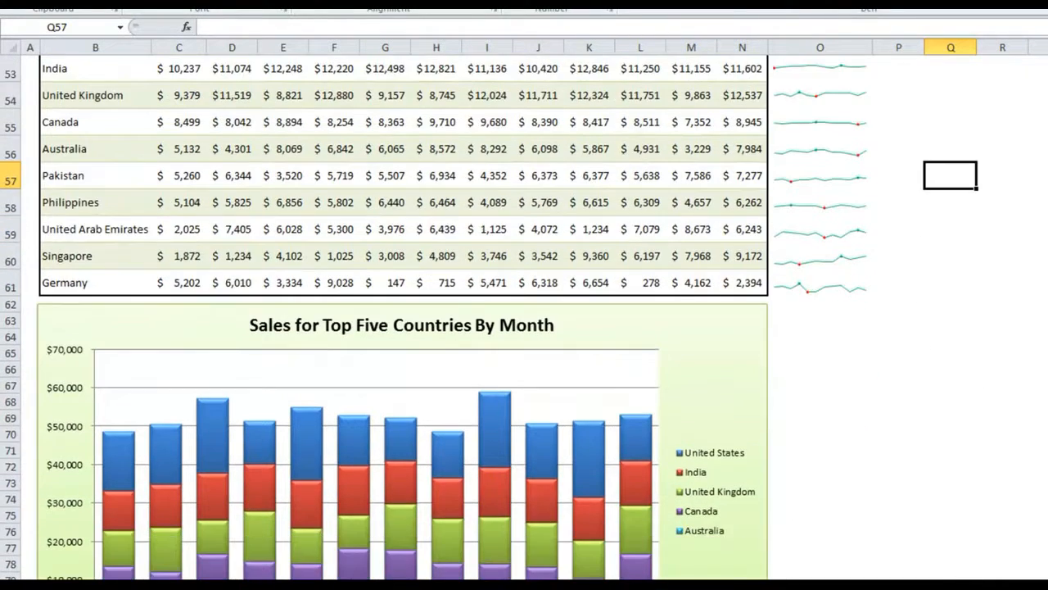
scroll(524, 320, down, 2)
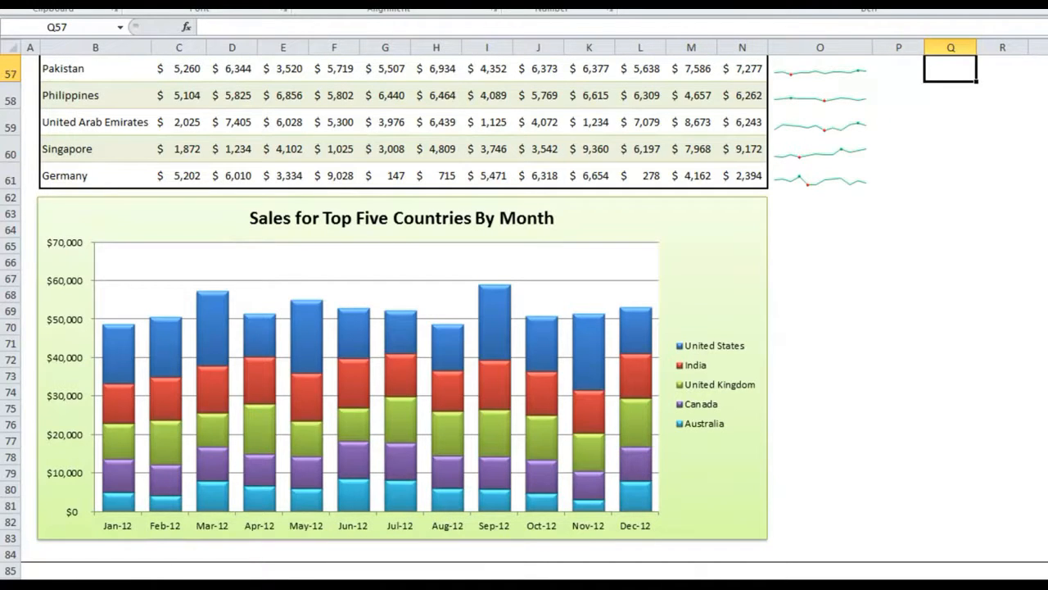
scroll(524, 320, up, 1)
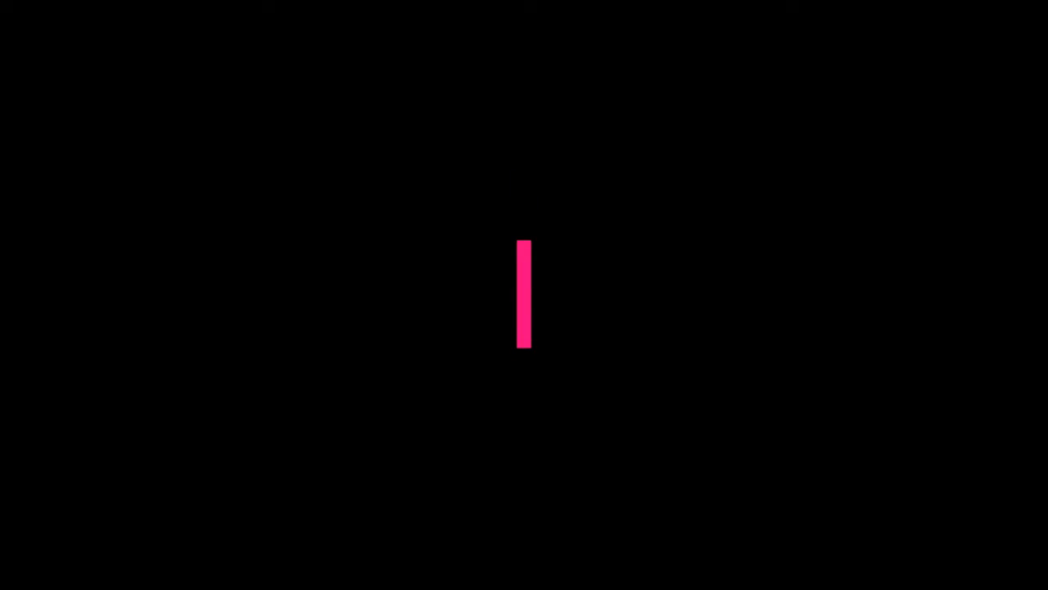